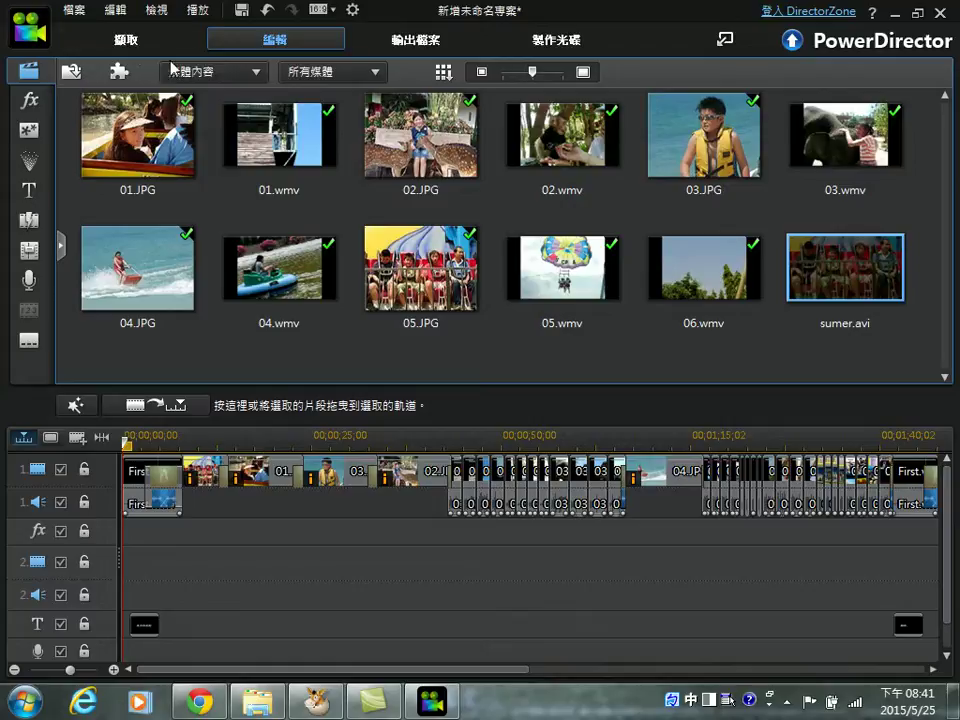
Save the project as sumer in the PowerDirector script format (*.pds) in the D:\威力導演練習 folder.
{"action": "left_click", "coordinate": [76, 11]}
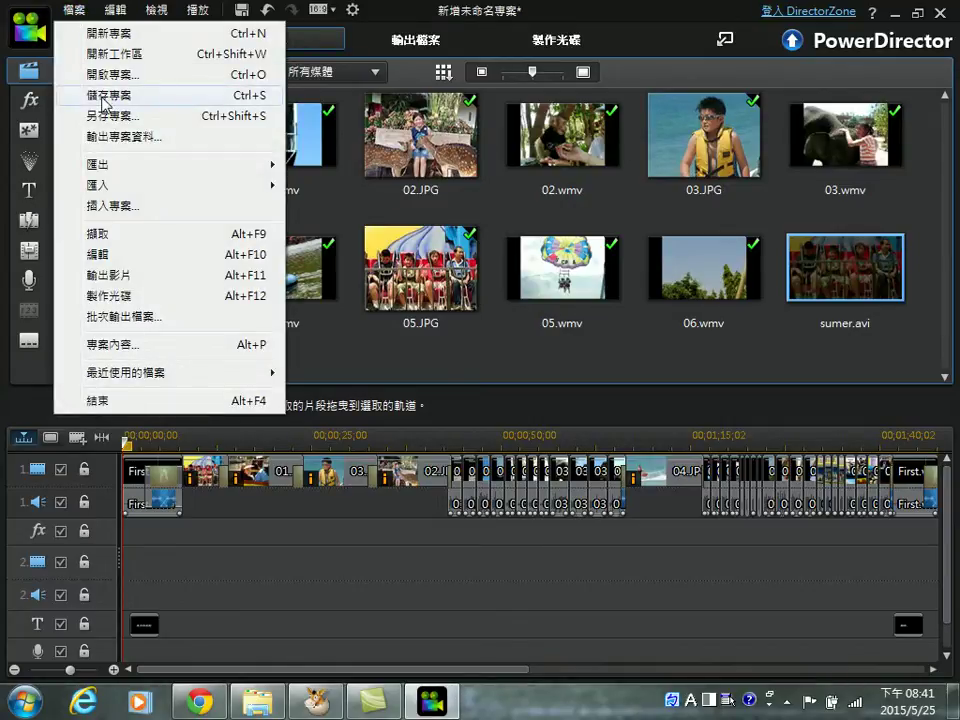
{"action": "left_click", "coordinate": [106, 96]}
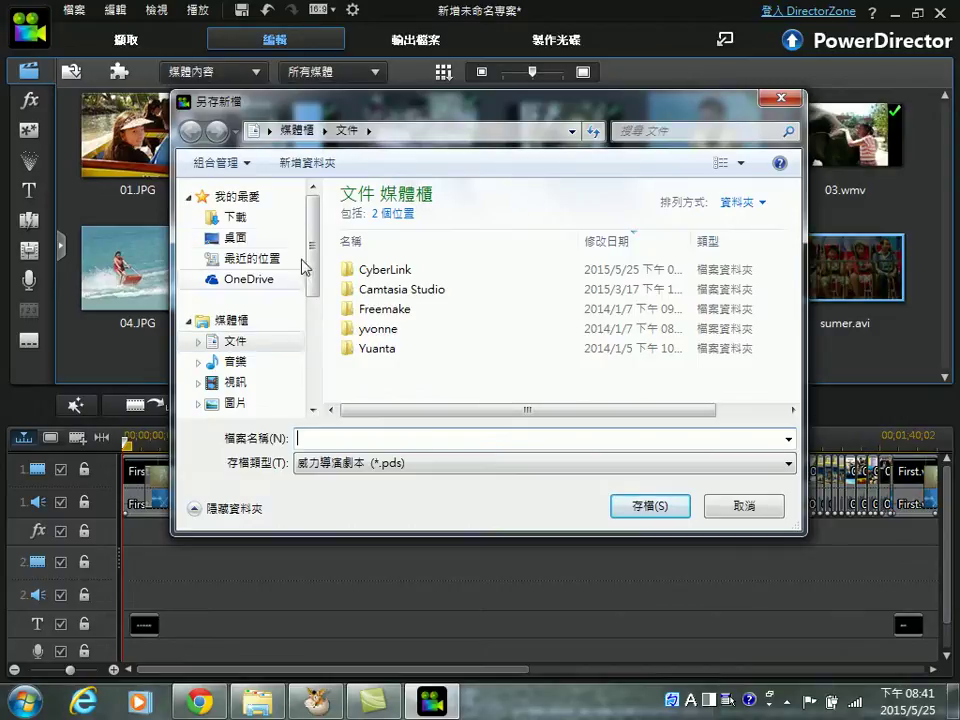
{"action": "scroll", "coordinate": [300, 310], "scroll_direction": "down", "scroll_amount": 3}
{"action": "left_click", "coordinate": [252, 356]}
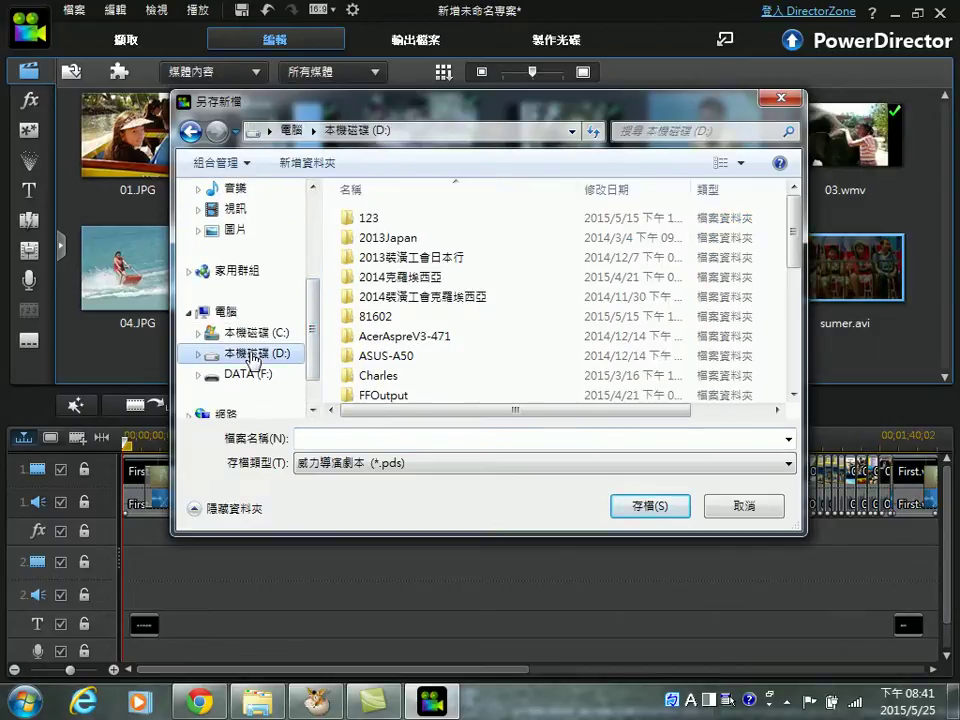
{"action": "left_click", "coordinate": [474, 321]}
{"action": "scroll", "coordinate": [474, 321], "scroll_direction": "down", "scroll_amount": 4}
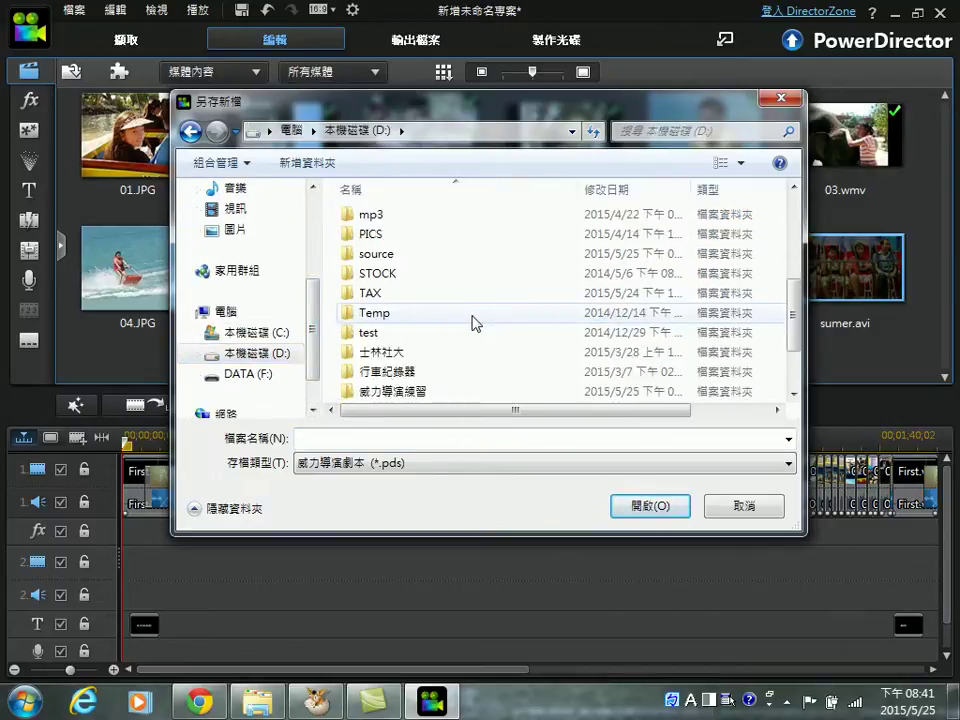
{"action": "scroll", "coordinate": [391, 297], "scroll_direction": "down", "scroll_amount": 1}
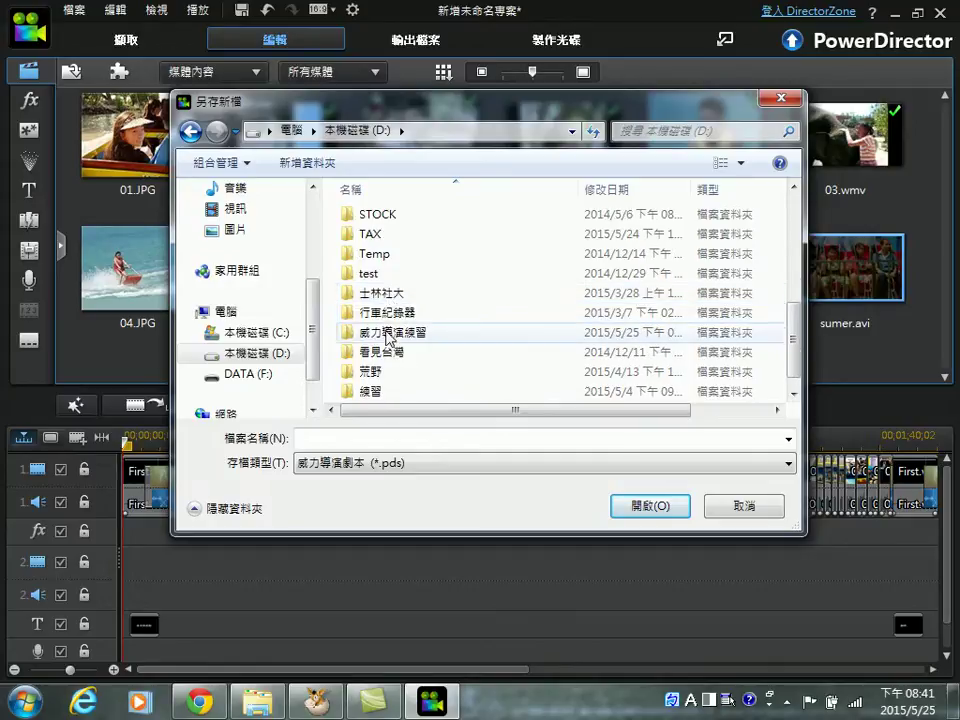
{"action": "double_click", "coordinate": [388, 332]}
{"action": "left_click", "coordinate": [346, 441]}
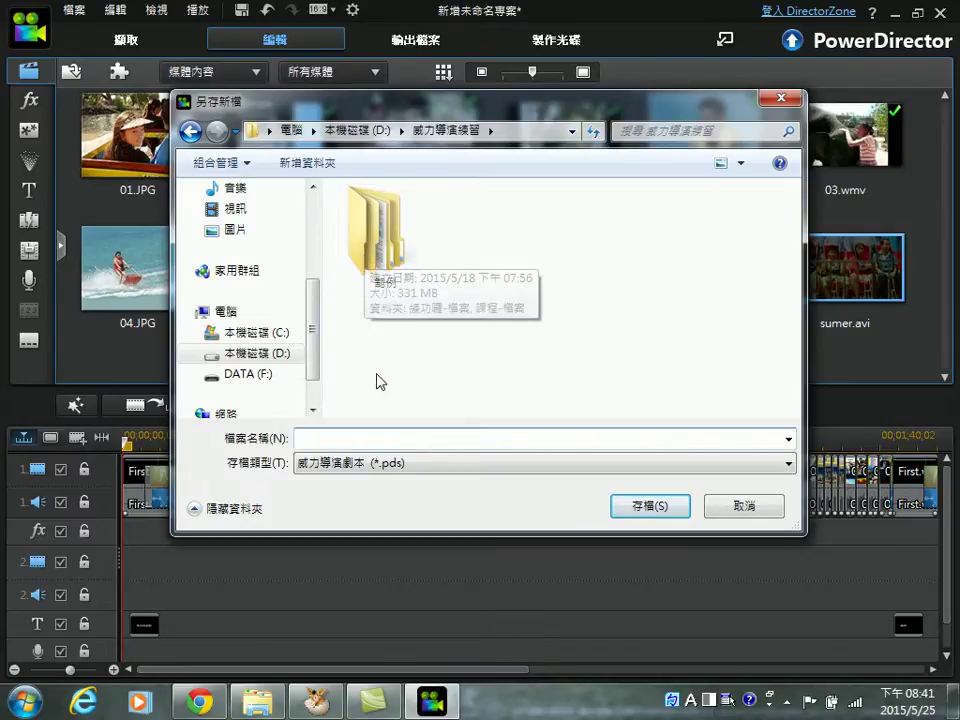
{"action": "type", "text": "sumer"}
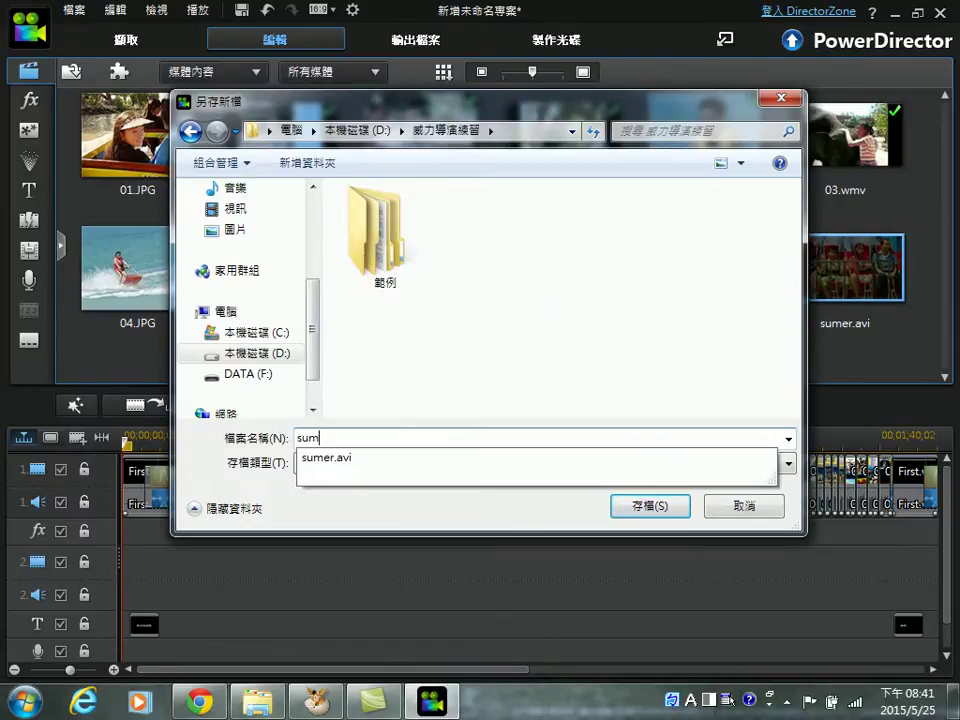
{"action": "left_click", "coordinate": [476, 407]}
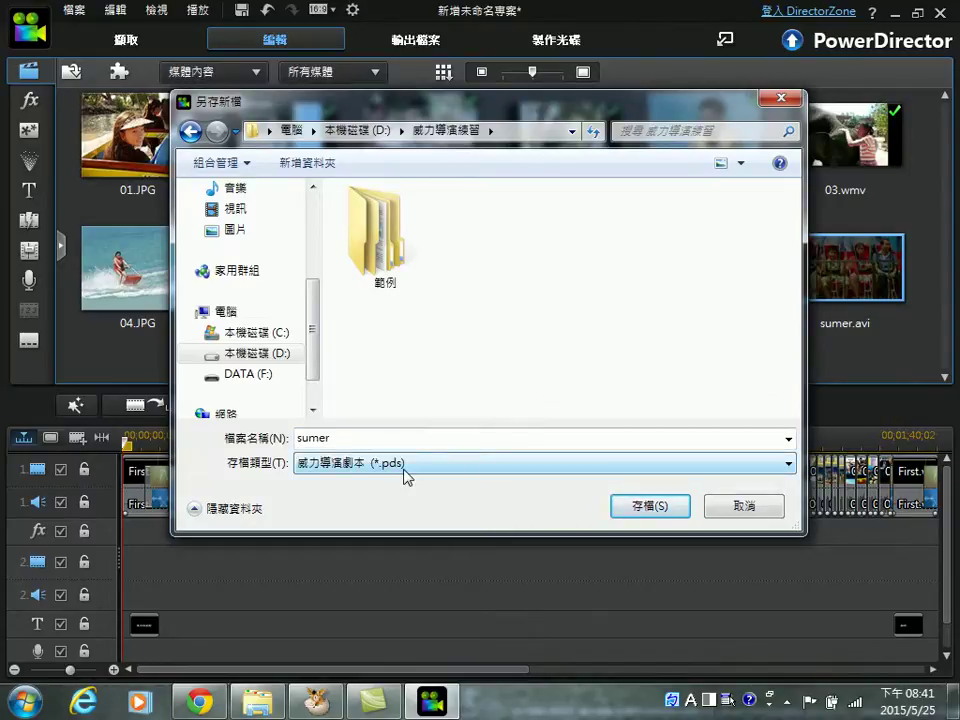
{"action": "left_click", "coordinate": [662, 507]}
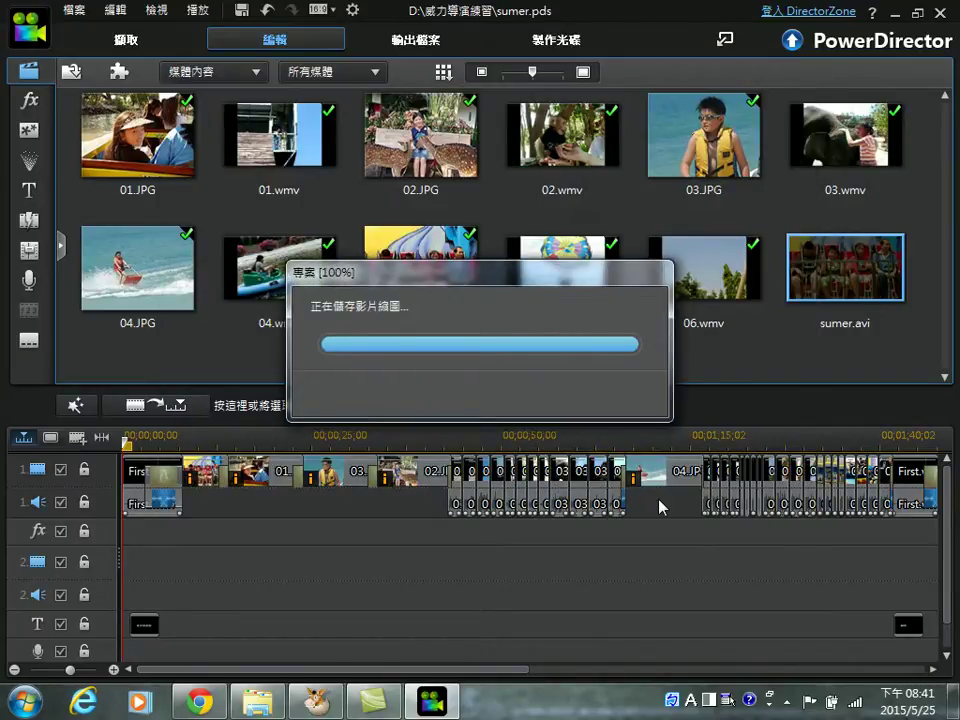
Close PowerDirector and reopen the project from sumer.pds in the 威力導演練習 folder, accepting the audio clip notice.
{"action": "left_click", "coordinate": [946, 12]}
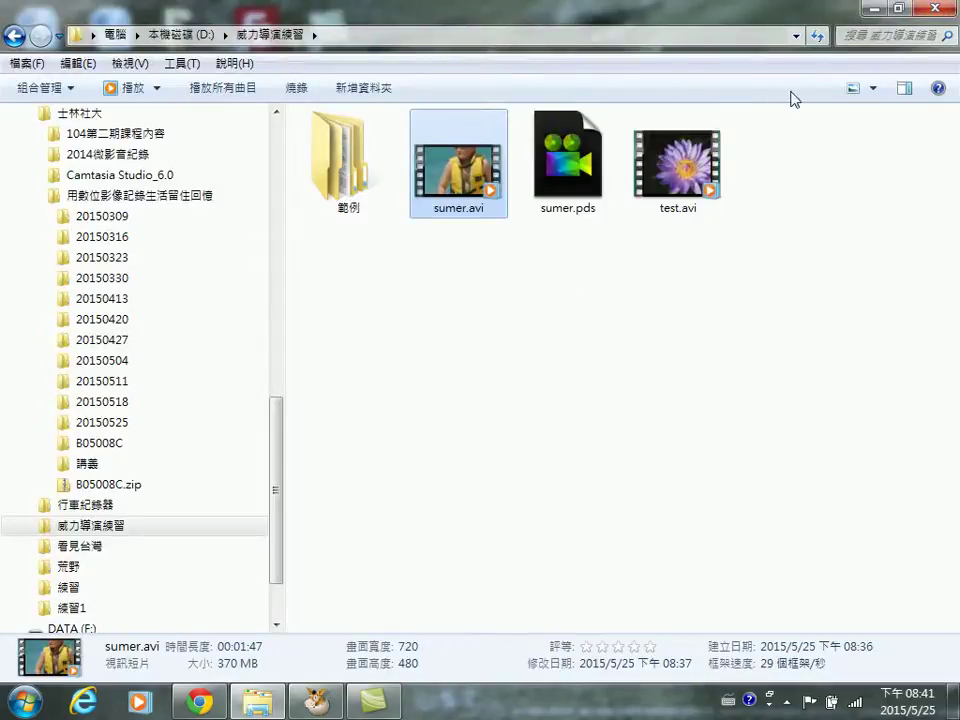
{"action": "mouse_move", "coordinate": [724, 160]}
{"action": "left_click", "coordinate": [572, 188]}
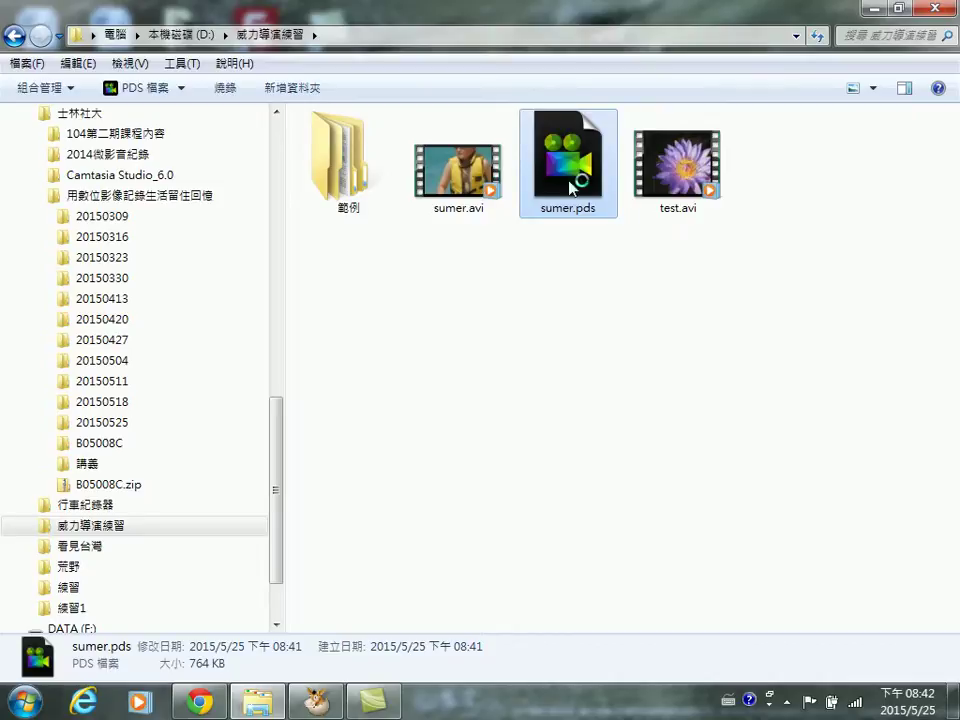
{"action": "double_click", "coordinate": [572, 188]}
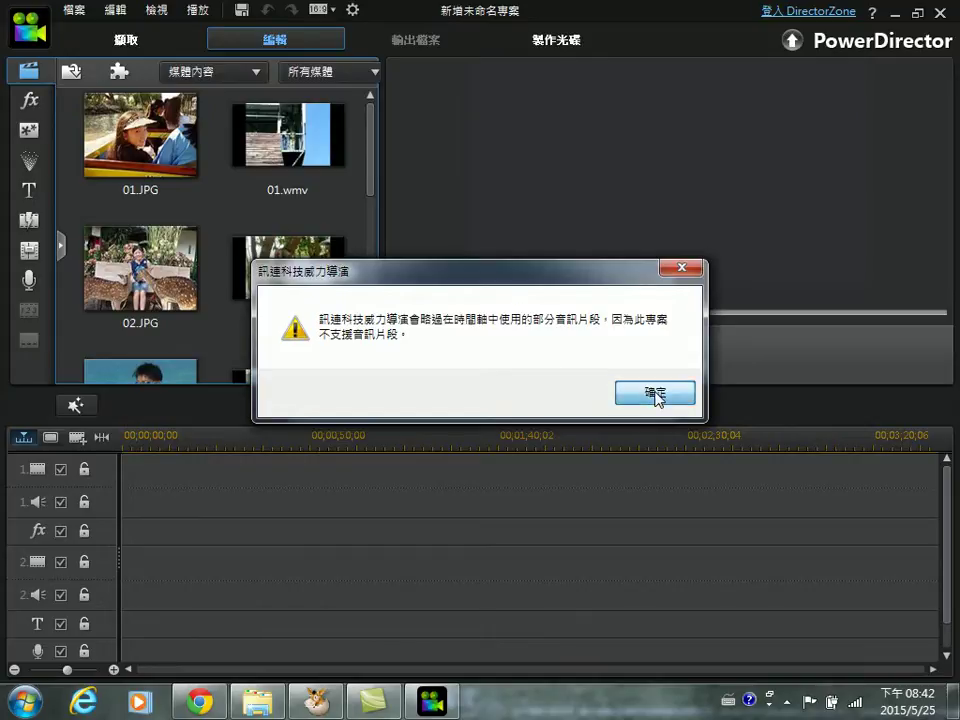
{"action": "left_click", "coordinate": [656, 396]}
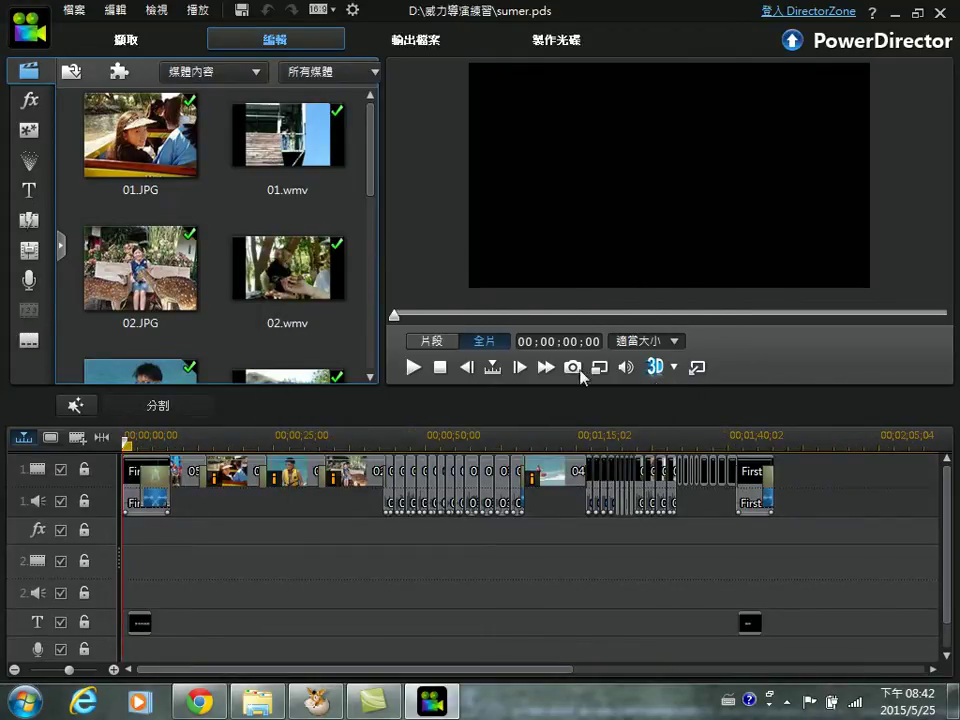
Widen the media library beside the preview and look through its photos and video clips.
{"action": "left_click_drag", "start_coordinate": [380, 229], "coordinate": [436, 224]}
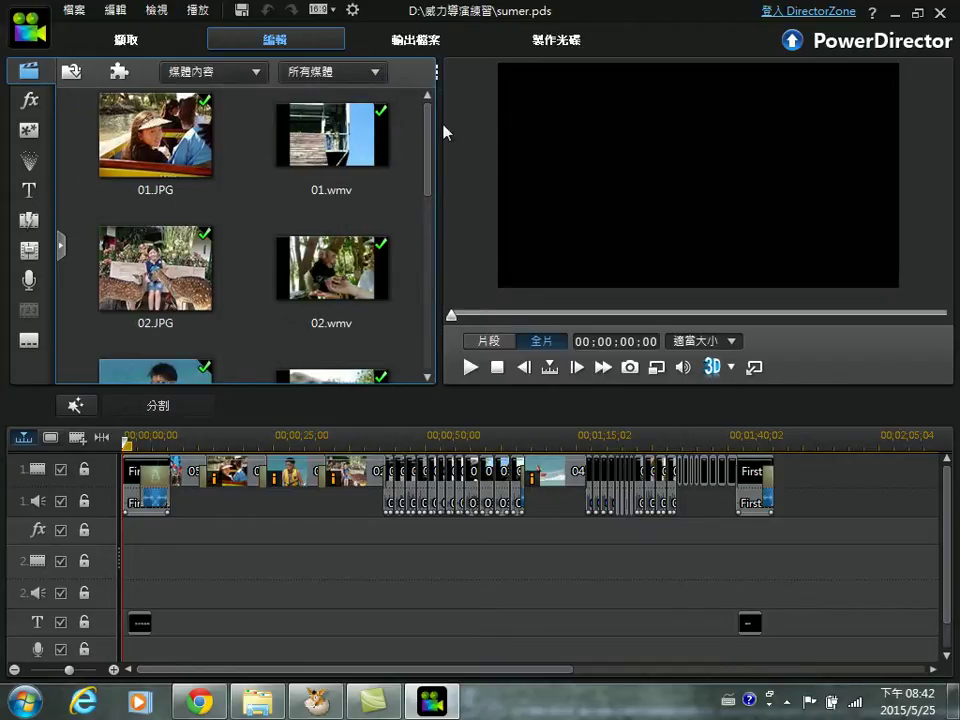
{"action": "left_click_drag", "start_coordinate": [428, 136], "coordinate": [426, 254]}
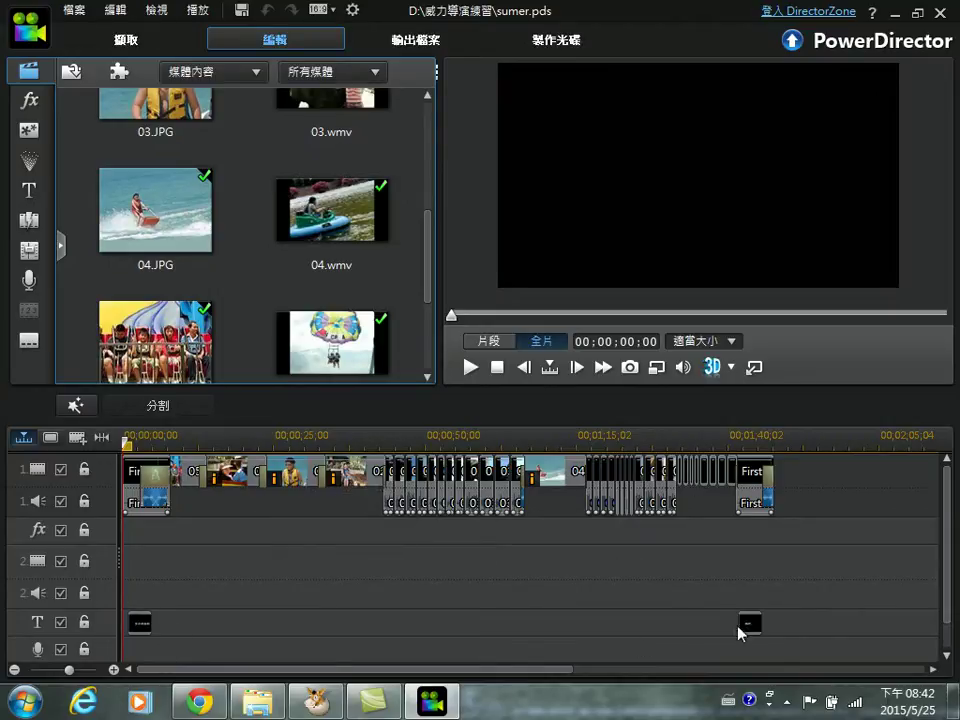
Try shifting the end title earlier and the opening title under the 01.JPG clip, and close the project without saving.
{"action": "left_click_drag", "start_coordinate": [752, 633], "coordinate": [700, 630]}
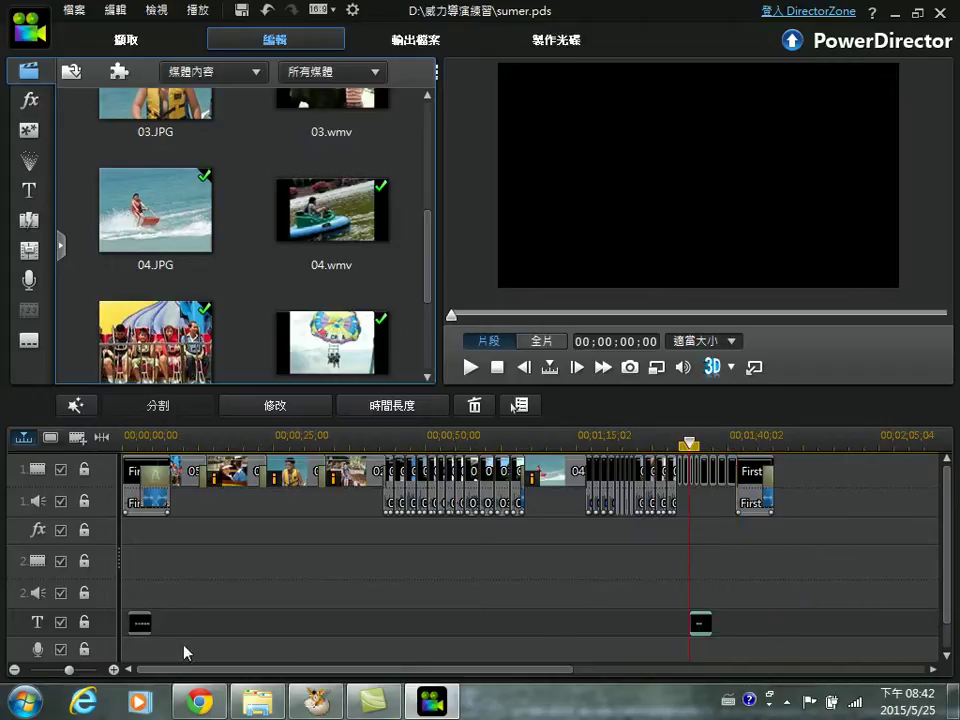
{"action": "left_click_drag", "start_coordinate": [145, 630], "coordinate": [251, 632]}
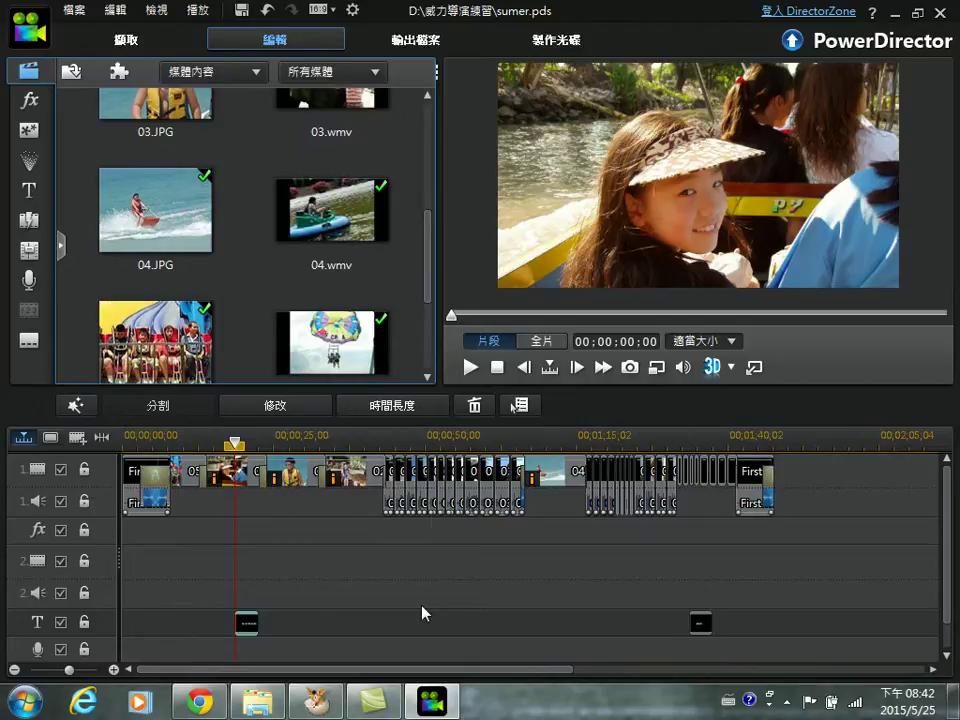
{"action": "left_click", "coordinate": [950, 14]}
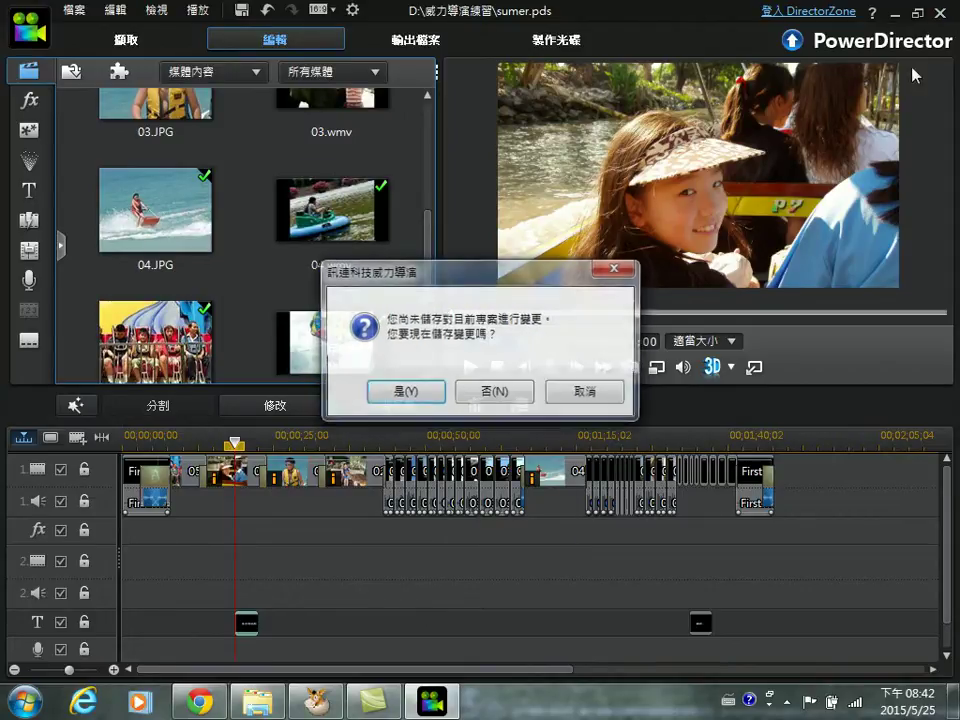
{"action": "left_click", "coordinate": [500, 394]}
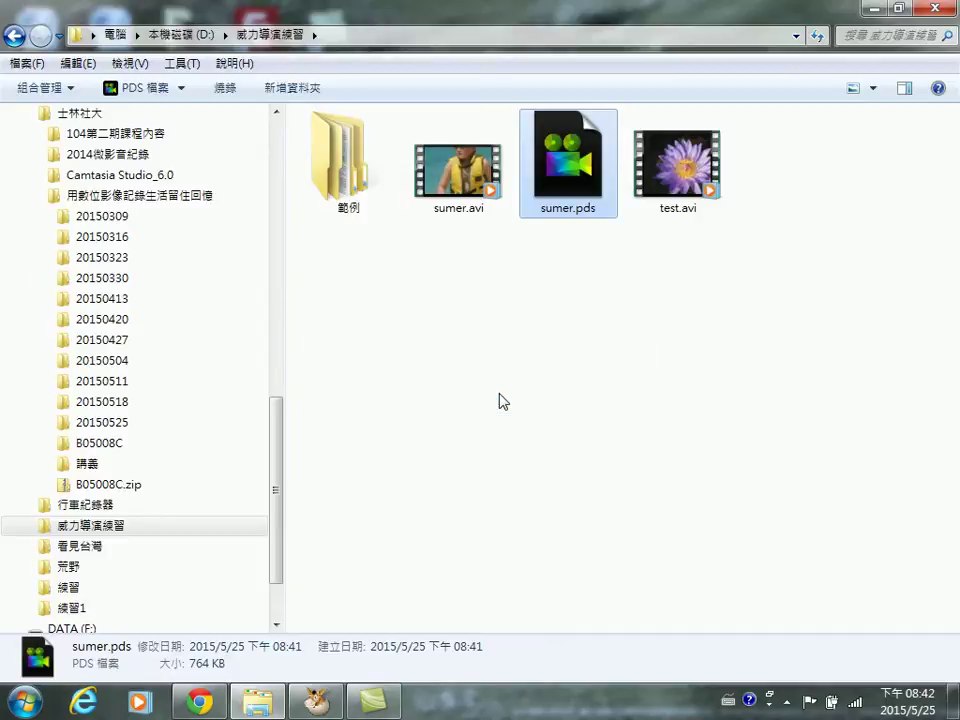
Look into the 第2課 folder under 範例\課程-檔案 and return to the 課程-檔案 folder.
{"action": "double_click", "coordinate": [366, 205]}
{"action": "left_click", "coordinate": [338, 167]}
{"action": "double_click", "coordinate": [338, 166]}
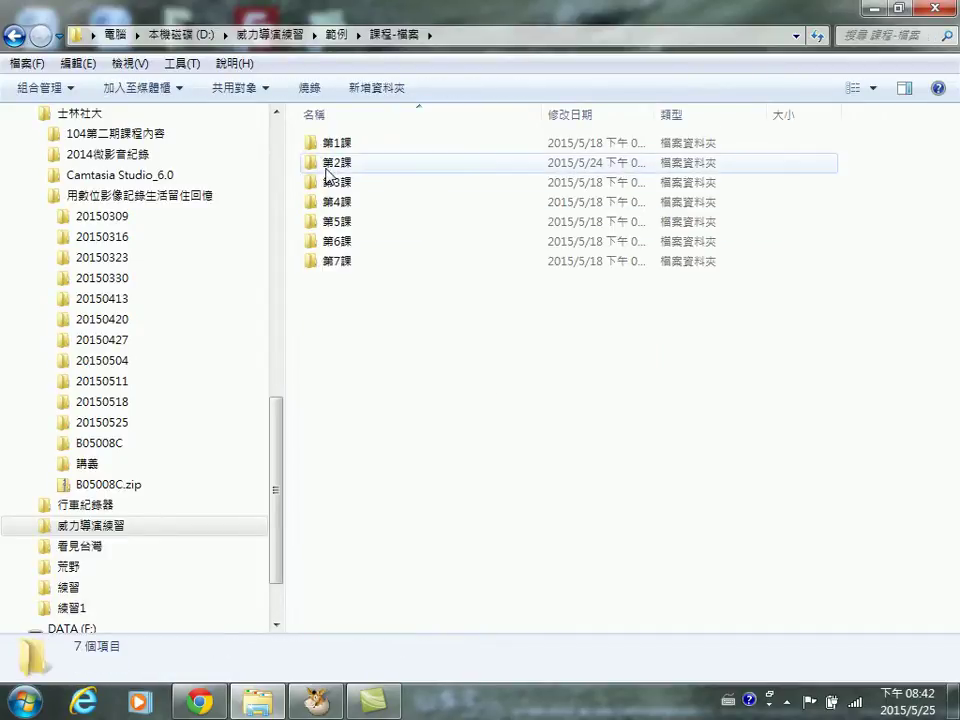
{"action": "double_click", "coordinate": [326, 166]}
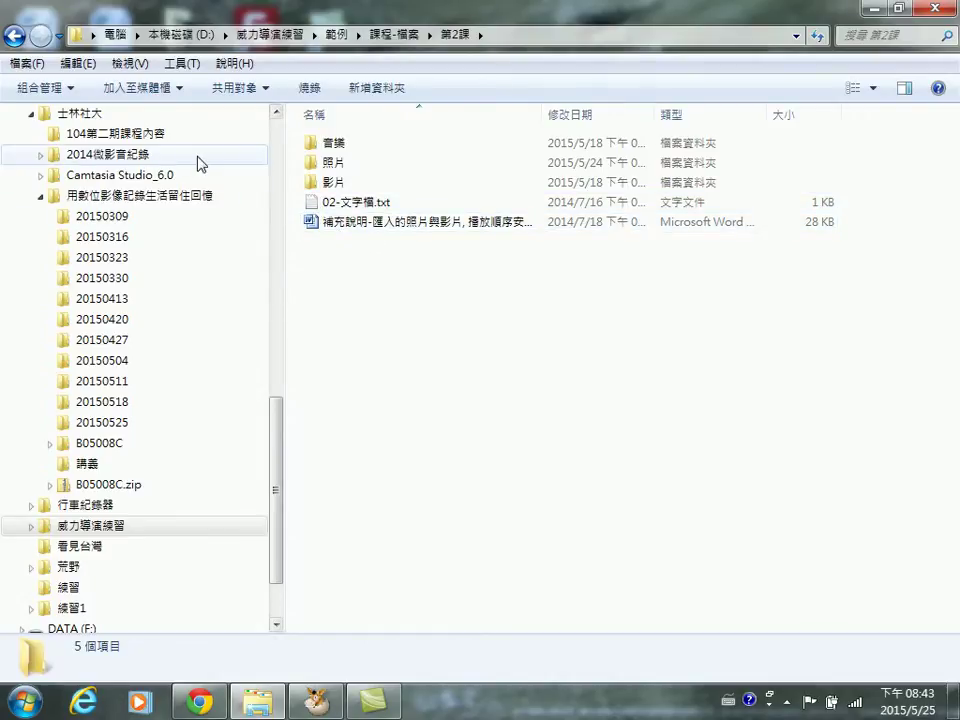
{"action": "left_click", "coordinate": [12, 40]}
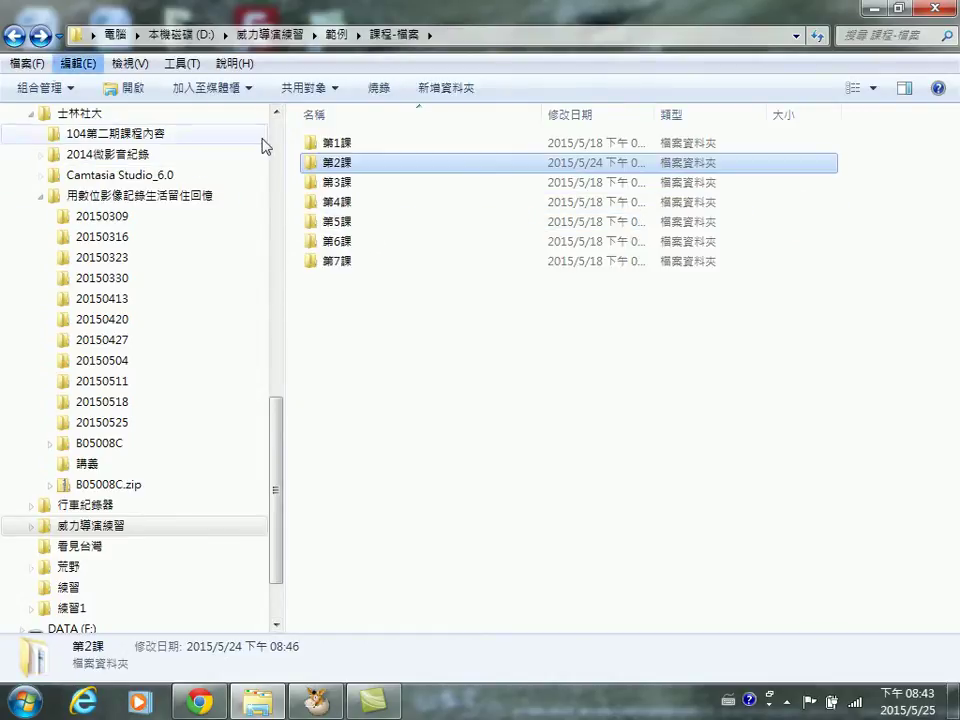
Copy the 第2課 folder from 課程-檔案 into the D:\士林社大 folder.
{"action": "right_click", "coordinate": [332, 165]}
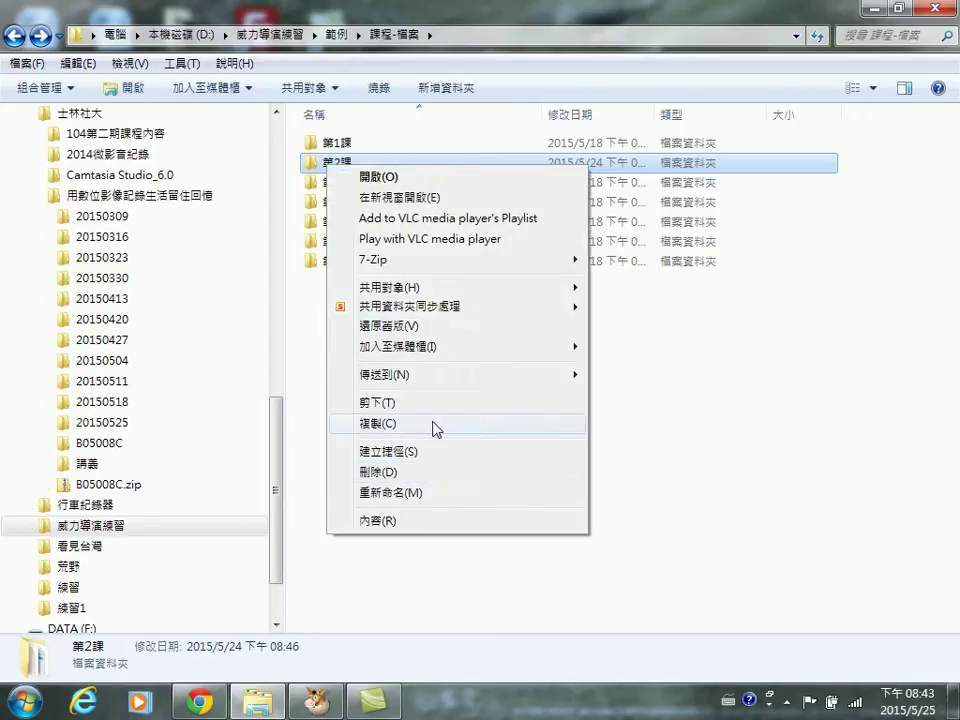
{"action": "left_click", "coordinate": [625, 392]}
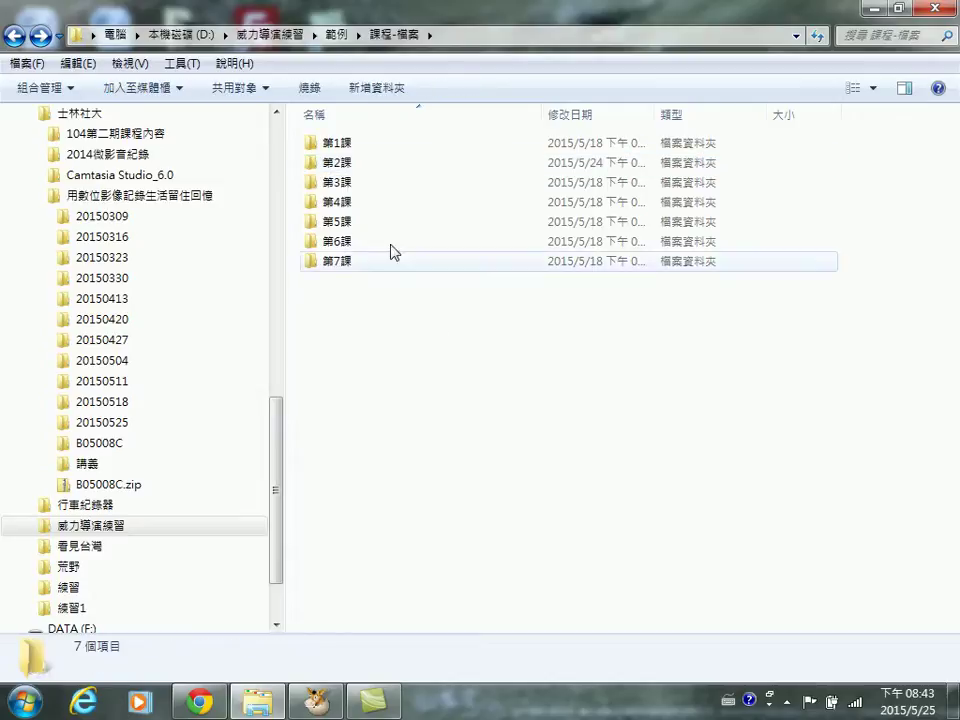
{"action": "left_click", "coordinate": [327, 168]}
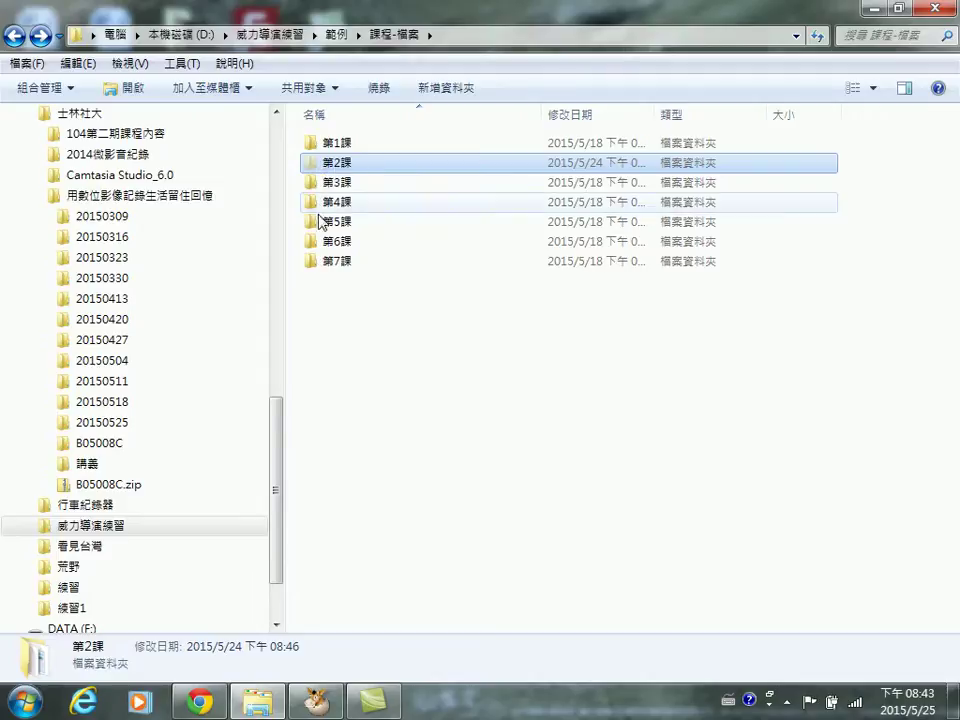
{"action": "left_click_drag", "start_coordinate": [276, 426], "coordinate": [285, 392]}
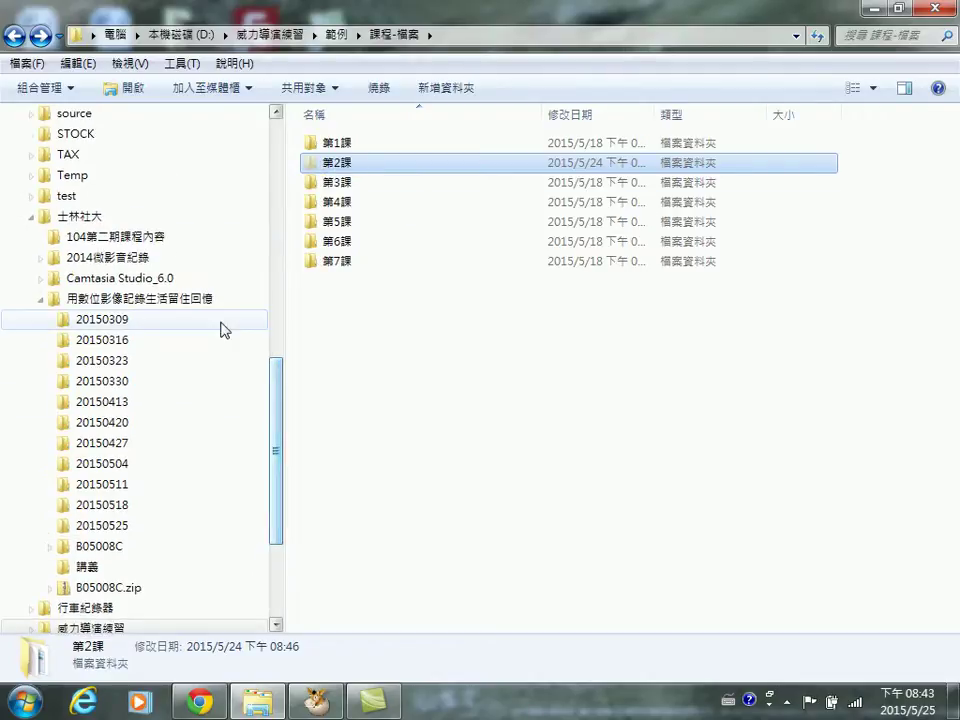
{"action": "left_click", "coordinate": [76, 214]}
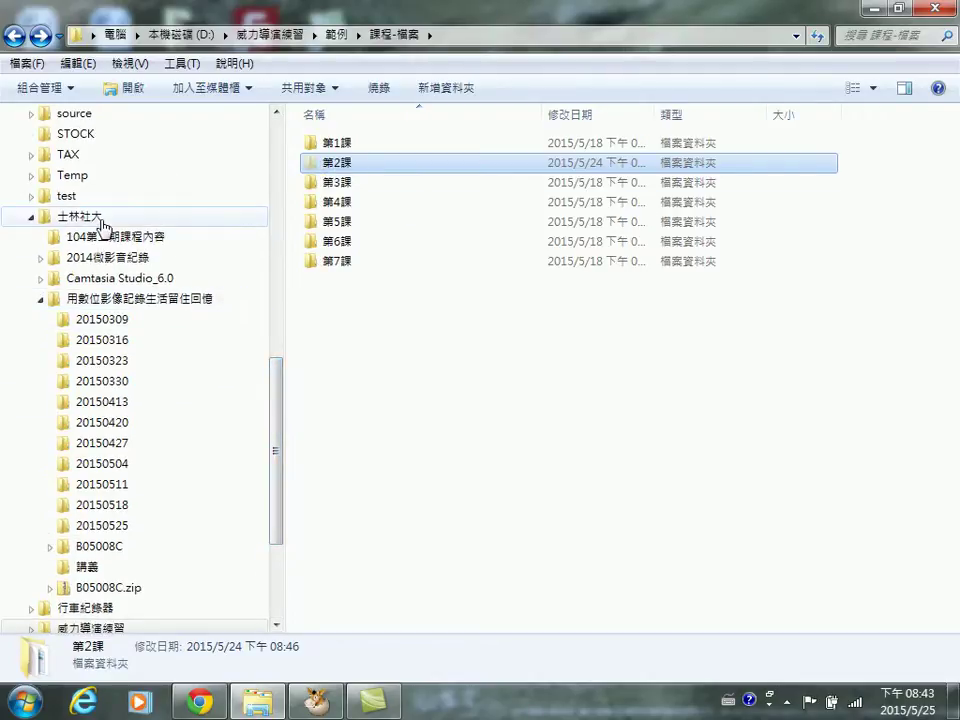
{"action": "right_click", "coordinate": [371, 306]}
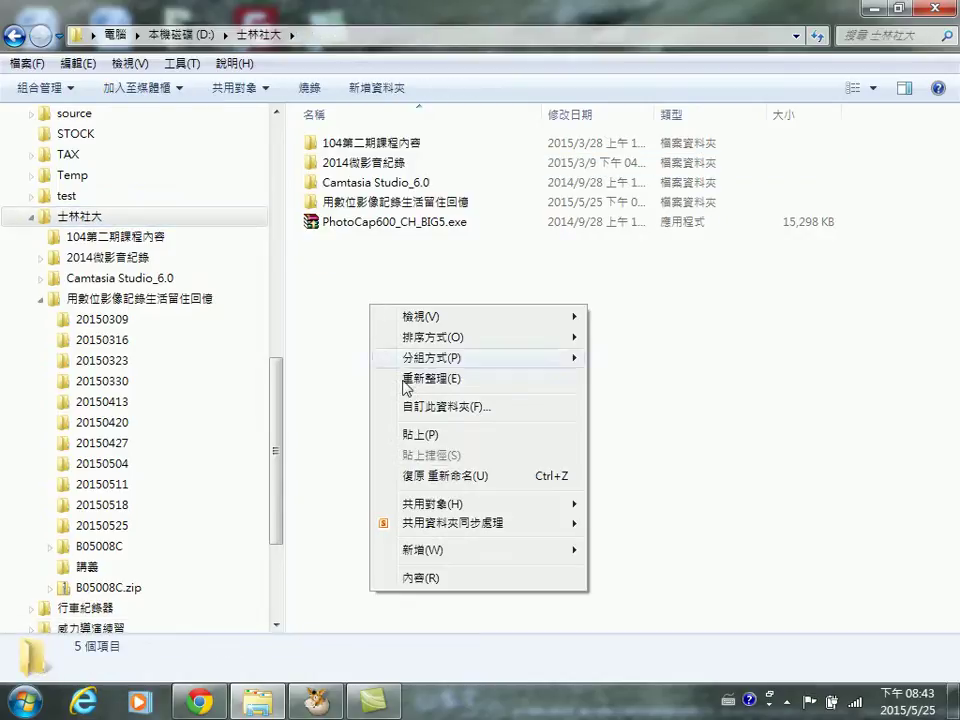
{"action": "left_click", "coordinate": [412, 434]}
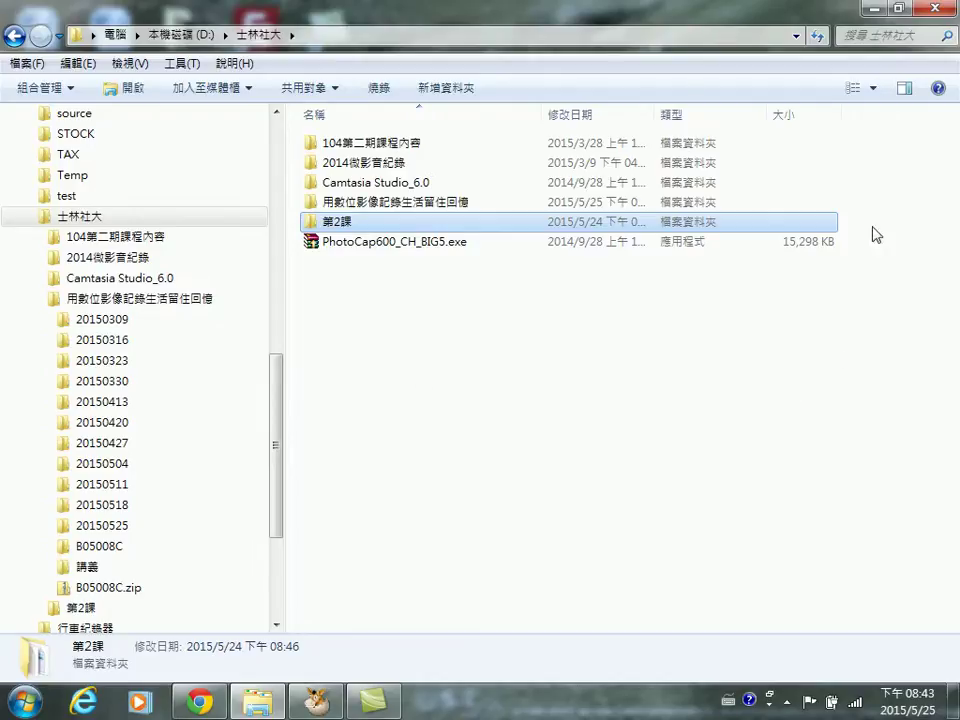
Minimize the folder window and launch PowerDirector 12 in the full-feature editor (完整功能編輯器).
{"action": "left_click", "coordinate": [869, 8]}
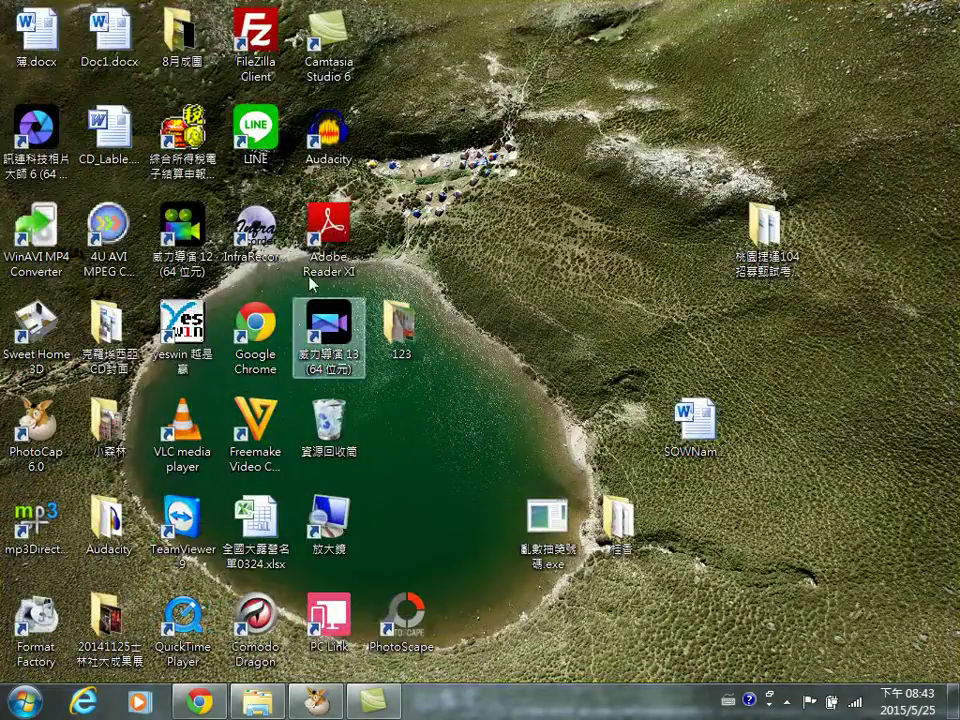
{"action": "double_click", "coordinate": [183, 225]}
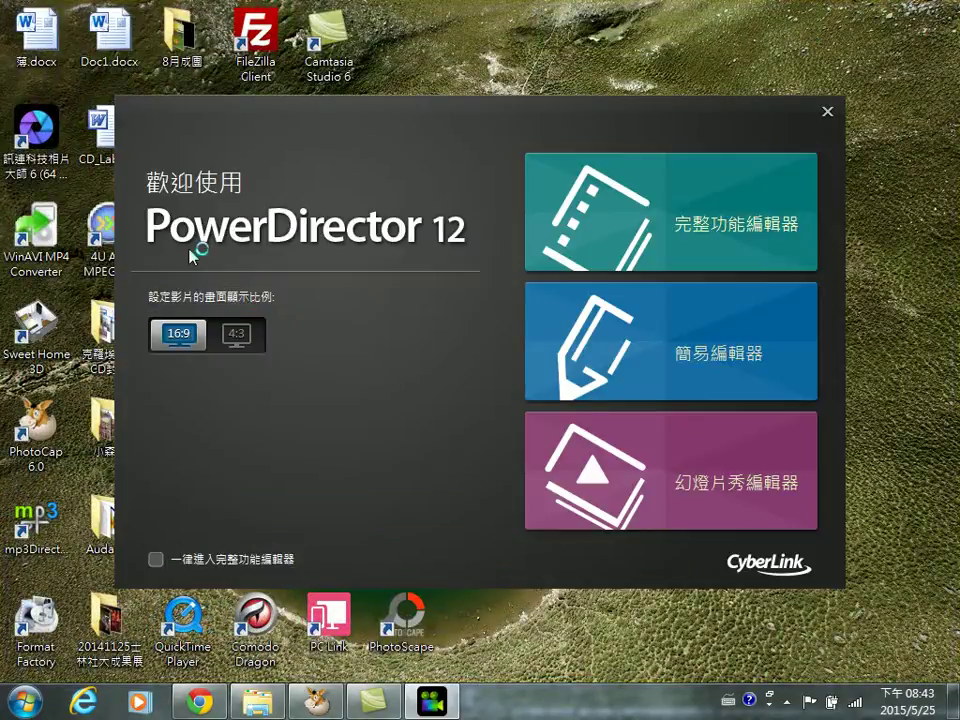
{"action": "left_click", "coordinate": [700, 215]}
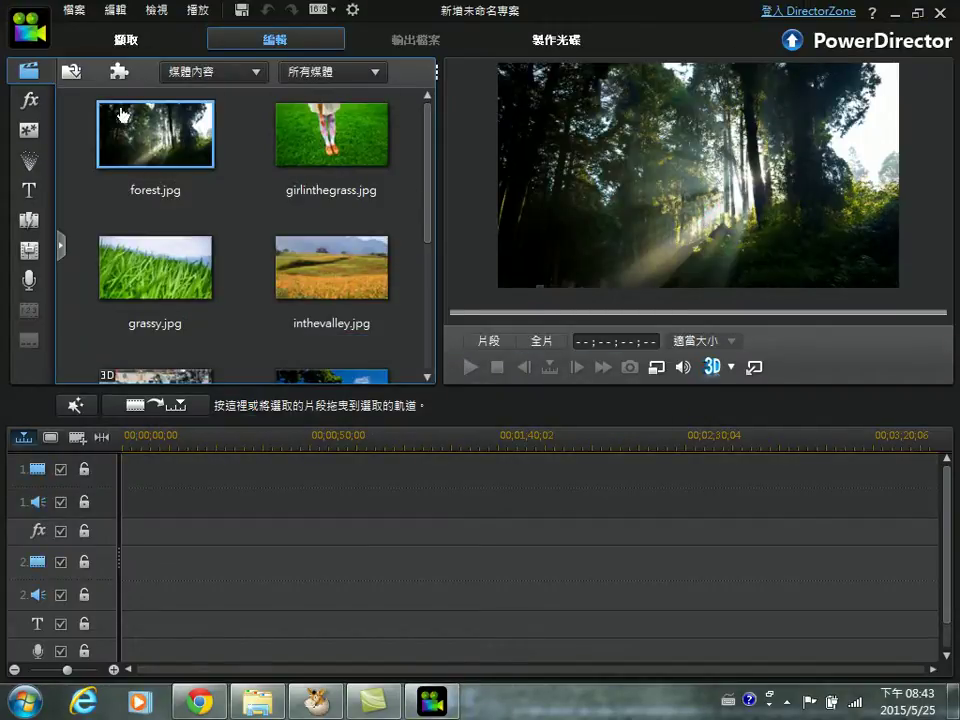
Open the sumer.pds project from D:\威力導演練習 without merging its media library with the current one.
{"action": "left_click", "coordinate": [80, 15]}
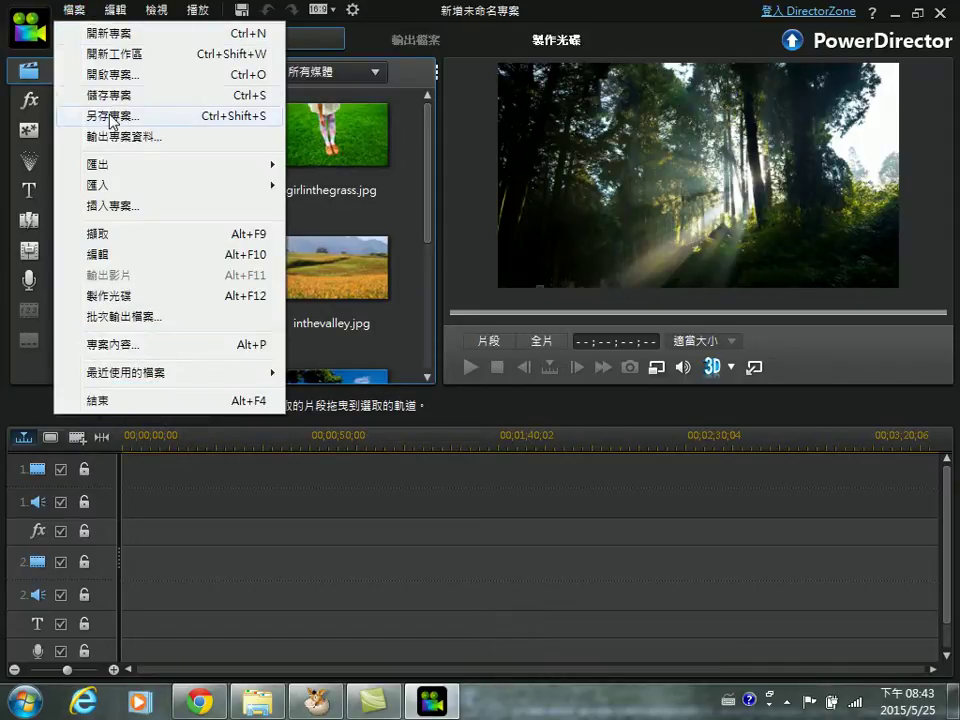
{"action": "left_click", "coordinate": [101, 75]}
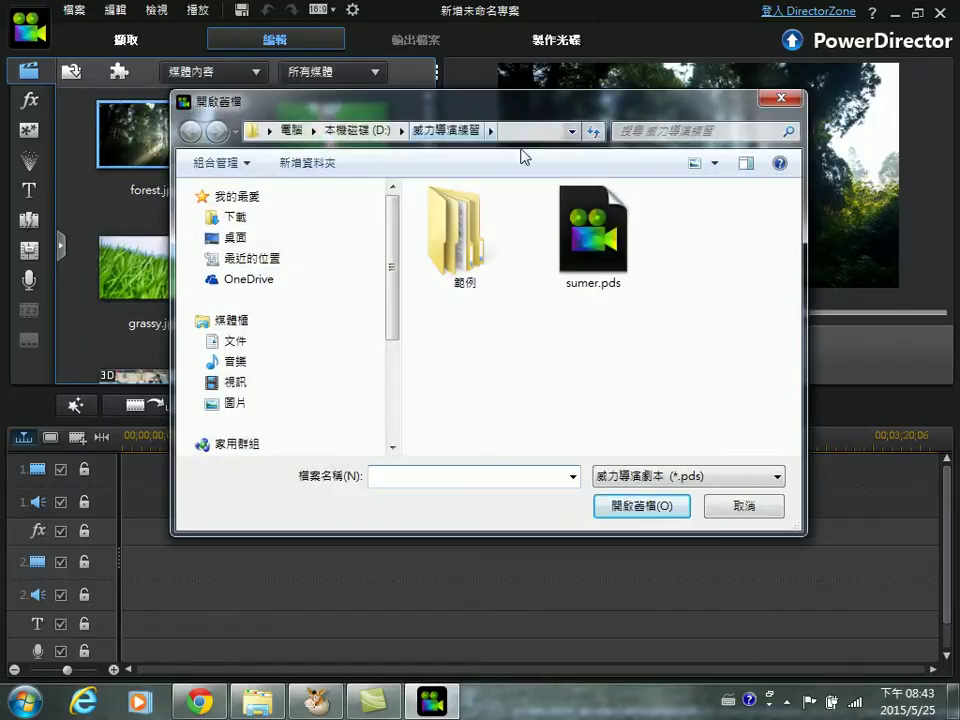
{"action": "left_click", "coordinate": [597, 235]}
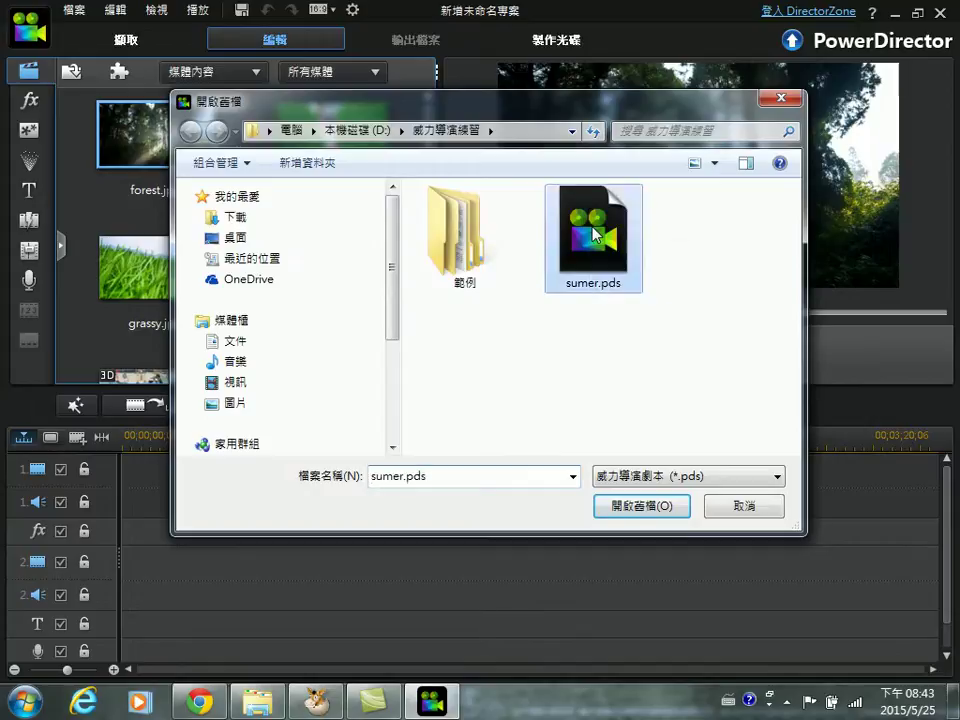
{"action": "left_click", "coordinate": [640, 508]}
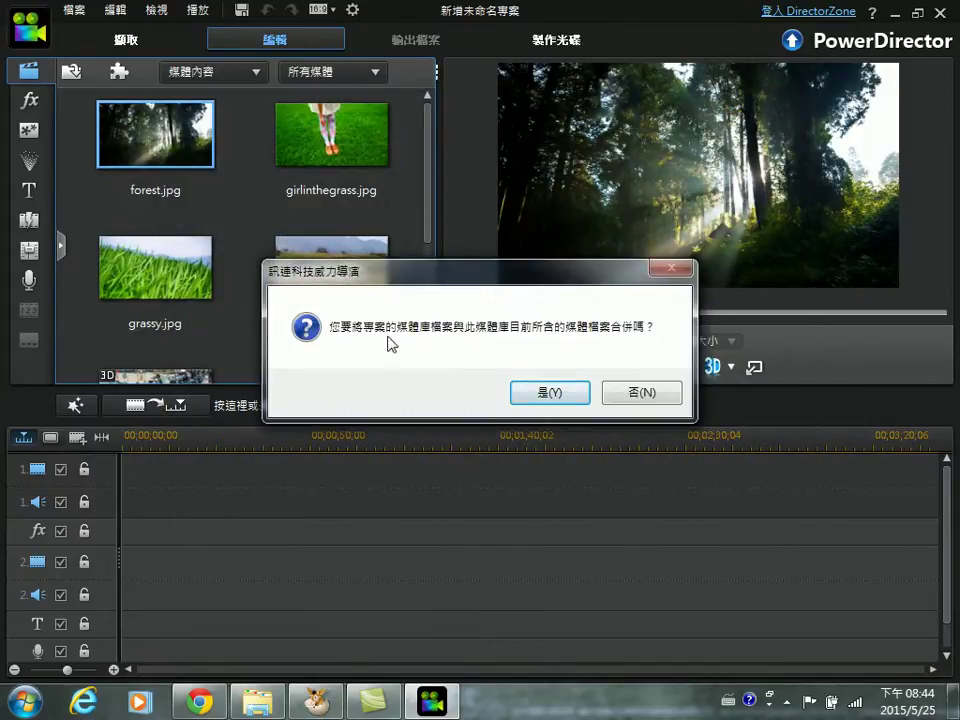
{"action": "left_click", "coordinate": [641, 393]}
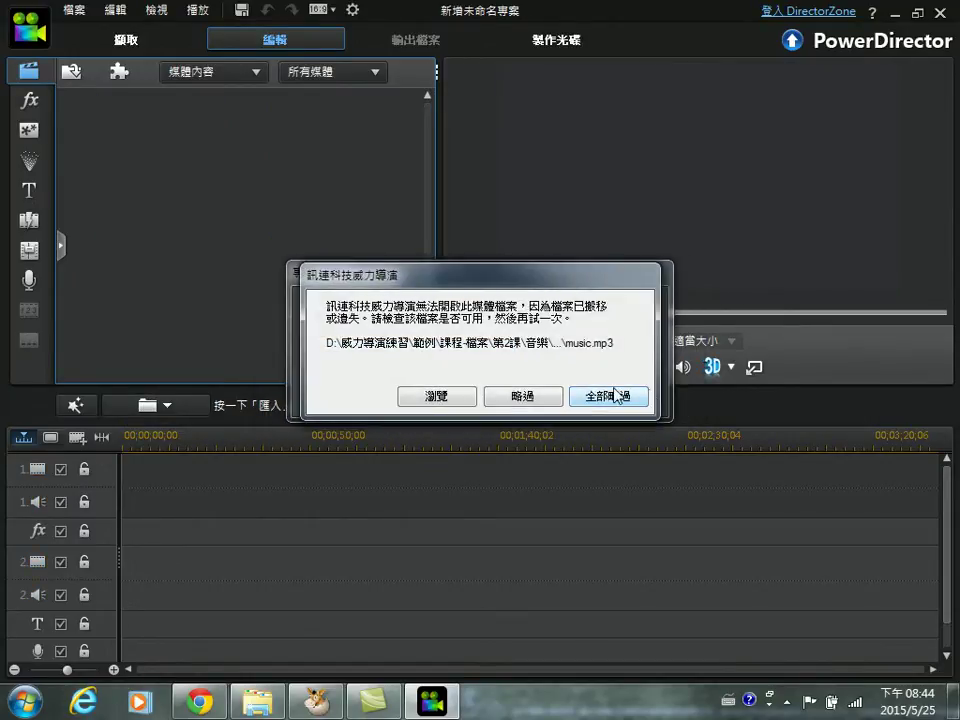
Browse for the missing music.mp3, going into the 第2課 folder under D:\士林社大.
{"action": "left_click_drag", "start_coordinate": [519, 279], "coordinate": [487, 162]}
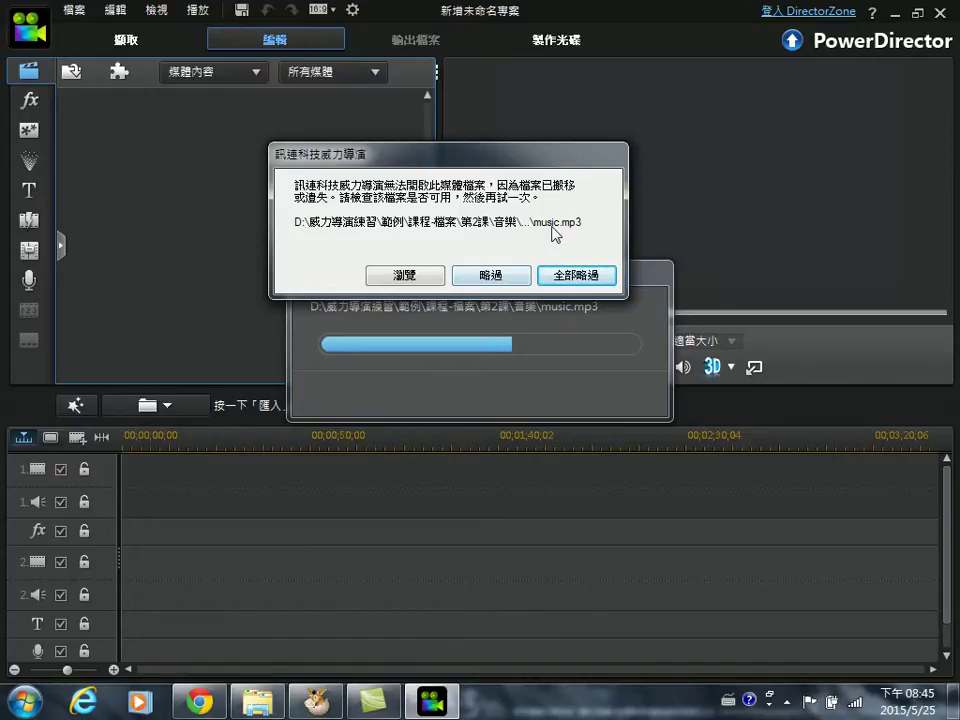
{"action": "left_click_drag", "start_coordinate": [513, 159], "coordinate": [513, 121]}
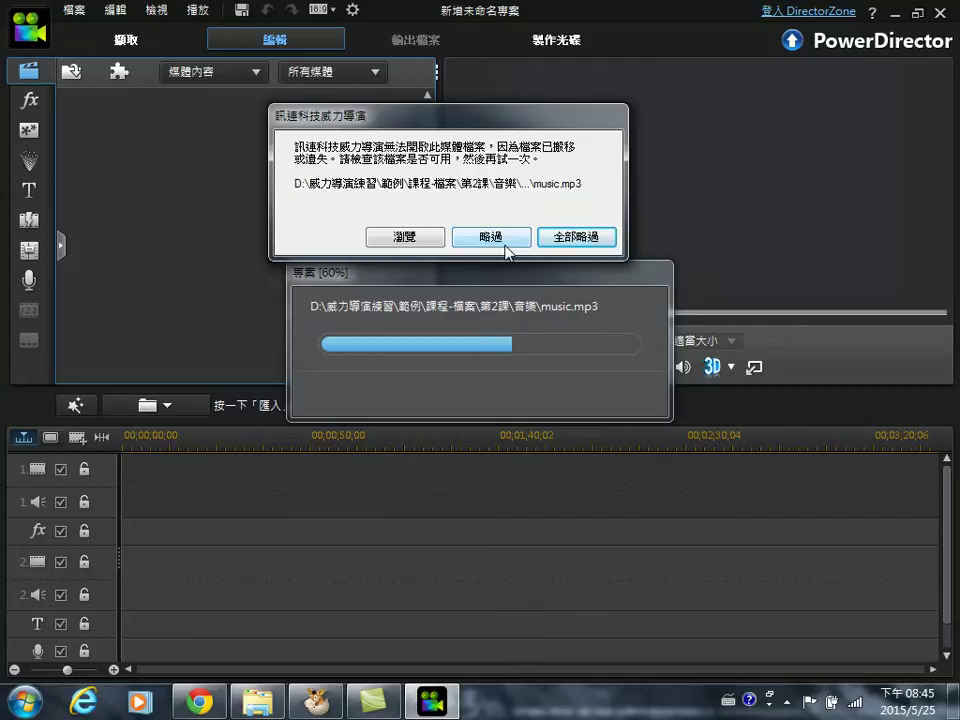
{"action": "left_click", "coordinate": [405, 237]}
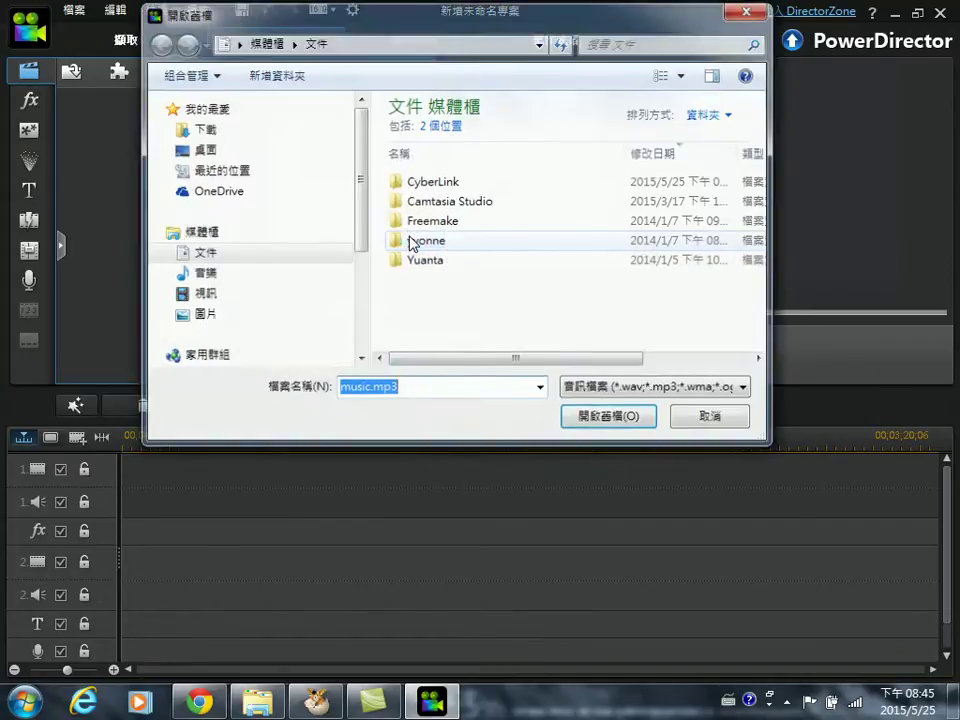
{"action": "left_click_drag", "start_coordinate": [360, 160], "coordinate": [356, 285]}
{"action": "left_click", "coordinate": [253, 270]}
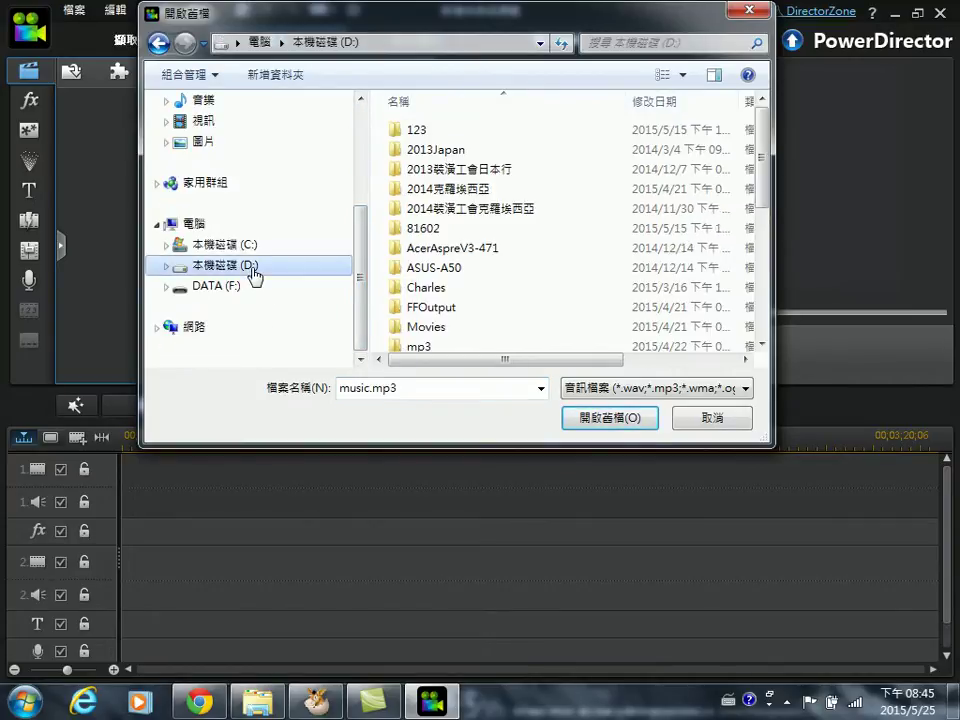
{"action": "scroll", "coordinate": [580, 245], "scroll_direction": "down", "scroll_amount": 5}
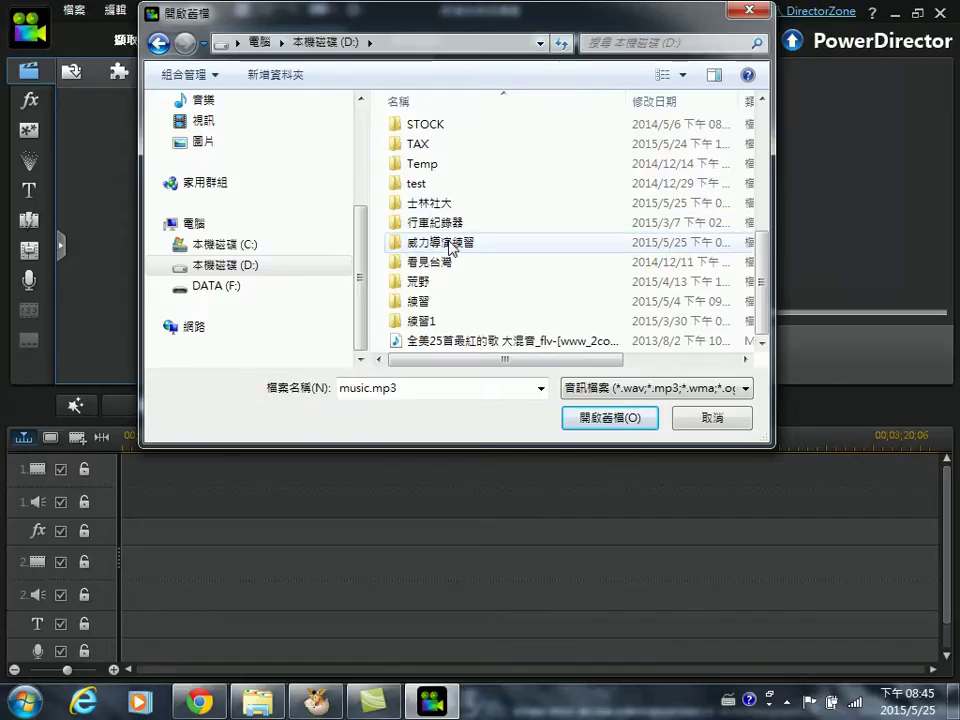
{"action": "double_click", "coordinate": [430, 205]}
{"action": "left_click", "coordinate": [430, 213]}
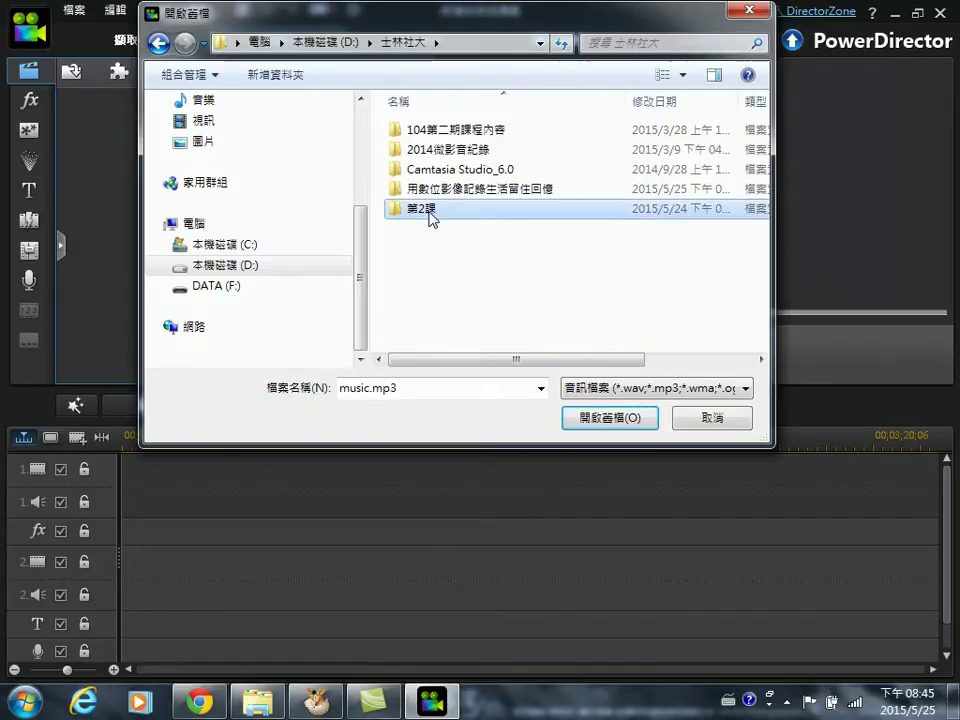
{"action": "left_click", "coordinate": [614, 423]}
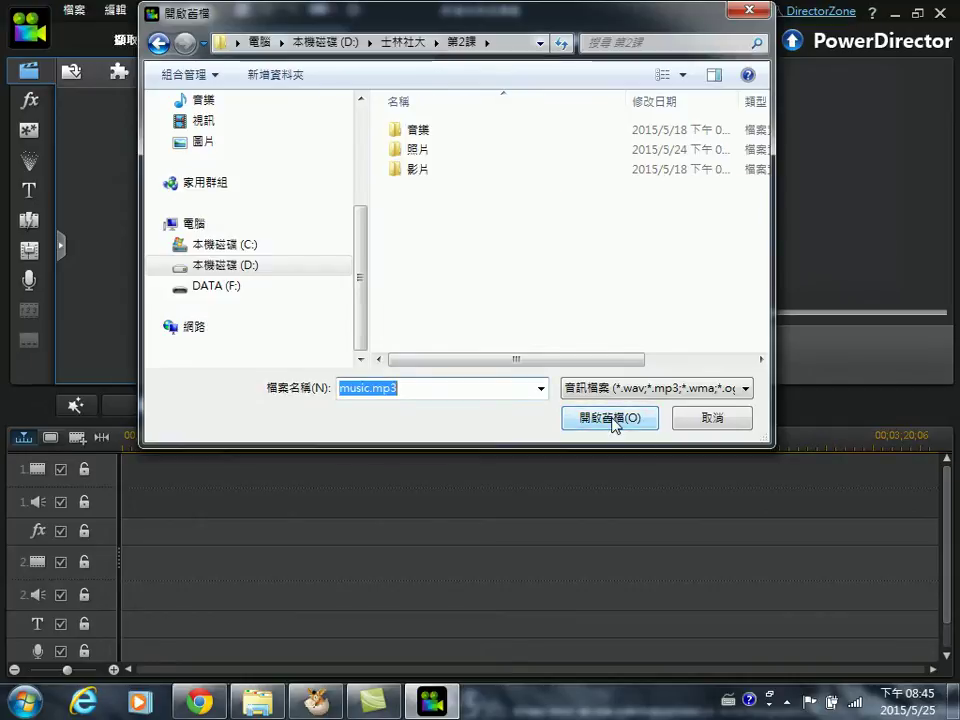
Relink the missing music.mp3 to the copy in the 音樂 folder.
{"action": "left_click_drag", "start_coordinate": [451, 55], "coordinate": [500, 240]}
{"action": "left_click", "coordinate": [472, 340]}
{"action": "left_click", "coordinate": [643, 626]}
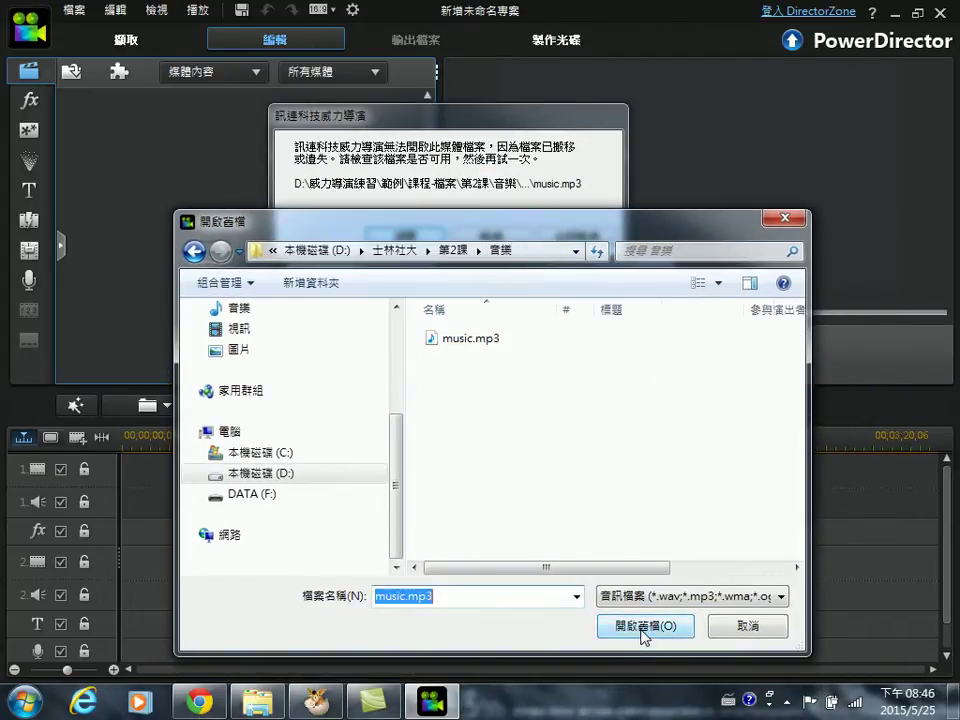
{"action": "left_click", "coordinate": [462, 340]}
{"action": "left_click", "coordinate": [641, 632]}
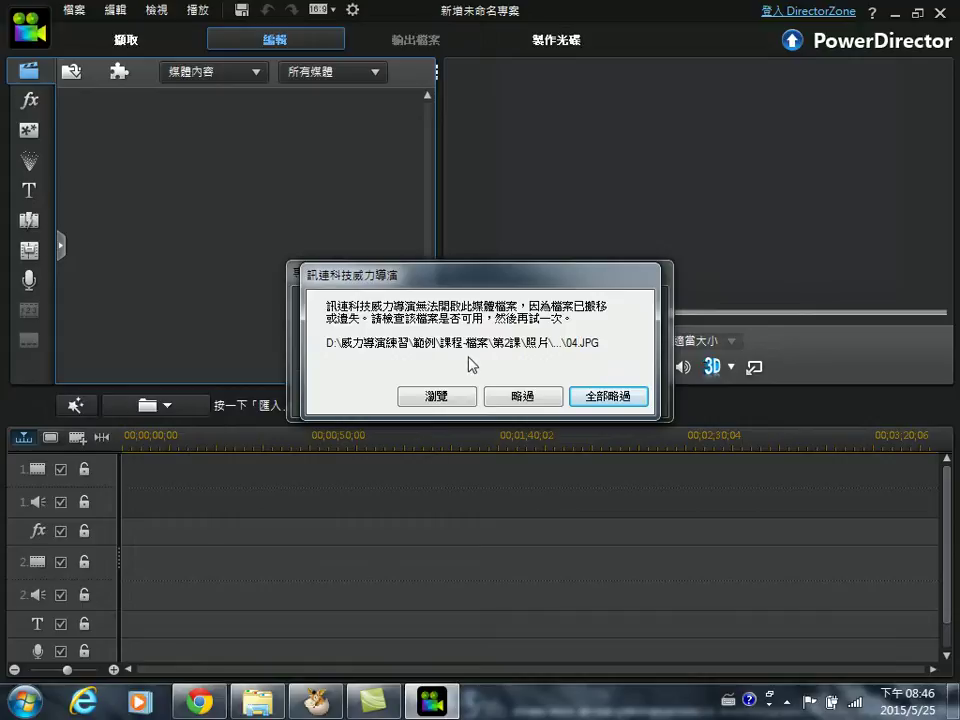
Relink the missing photo 04.JPG to the copy in the 照片 folder of D:\士林社大\第2課.
{"action": "left_click", "coordinate": [450, 398]}
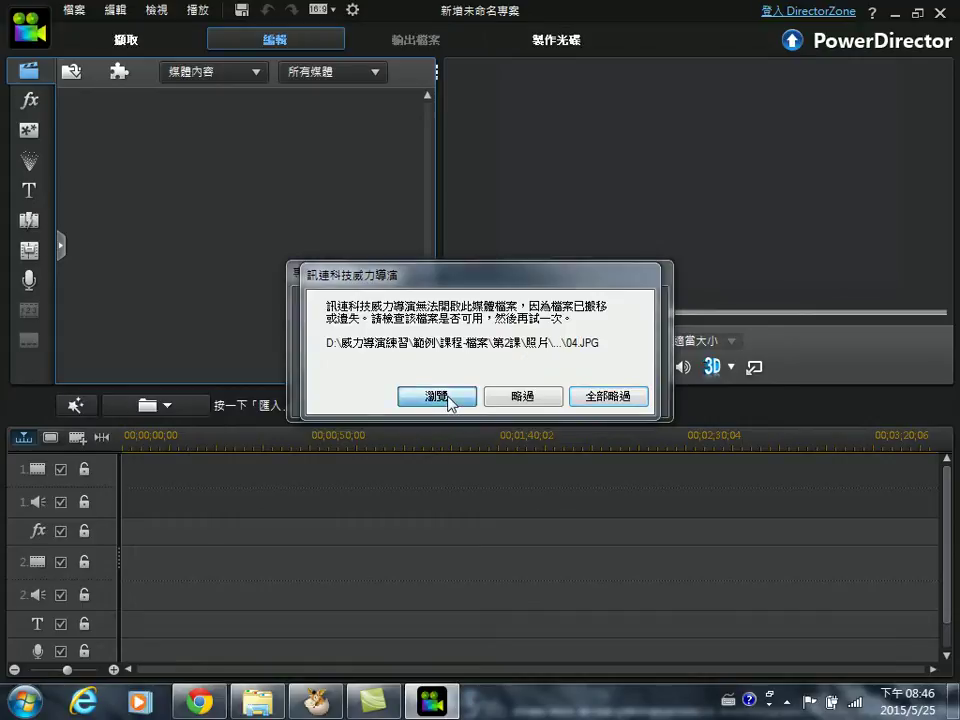
{"action": "left_click", "coordinate": [449, 130]}
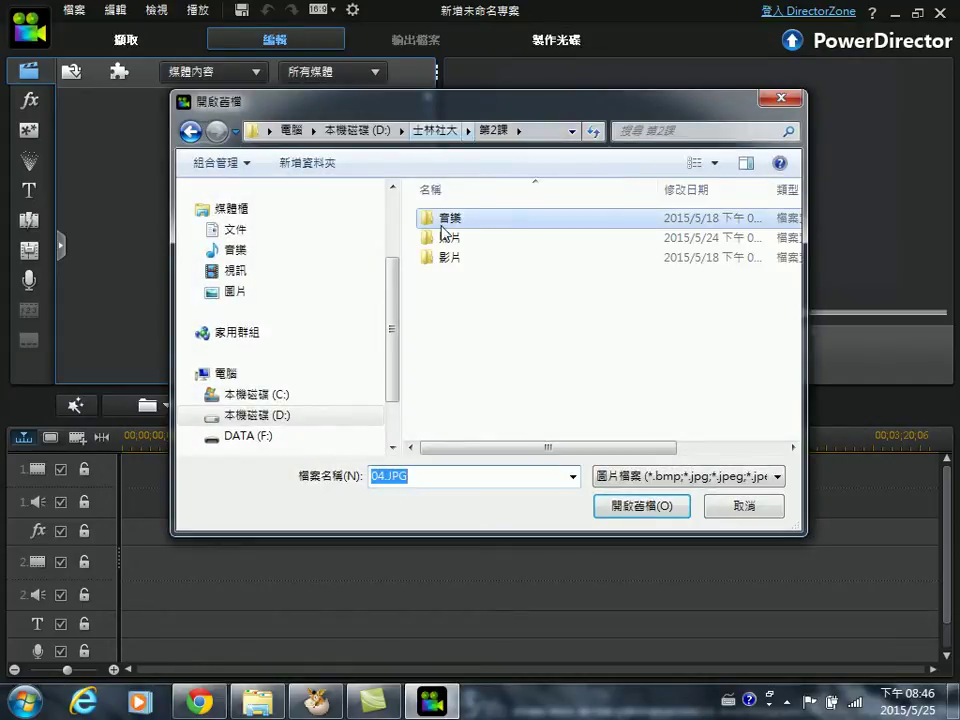
{"action": "left_click", "coordinate": [448, 237]}
{"action": "left_click", "coordinate": [622, 507]}
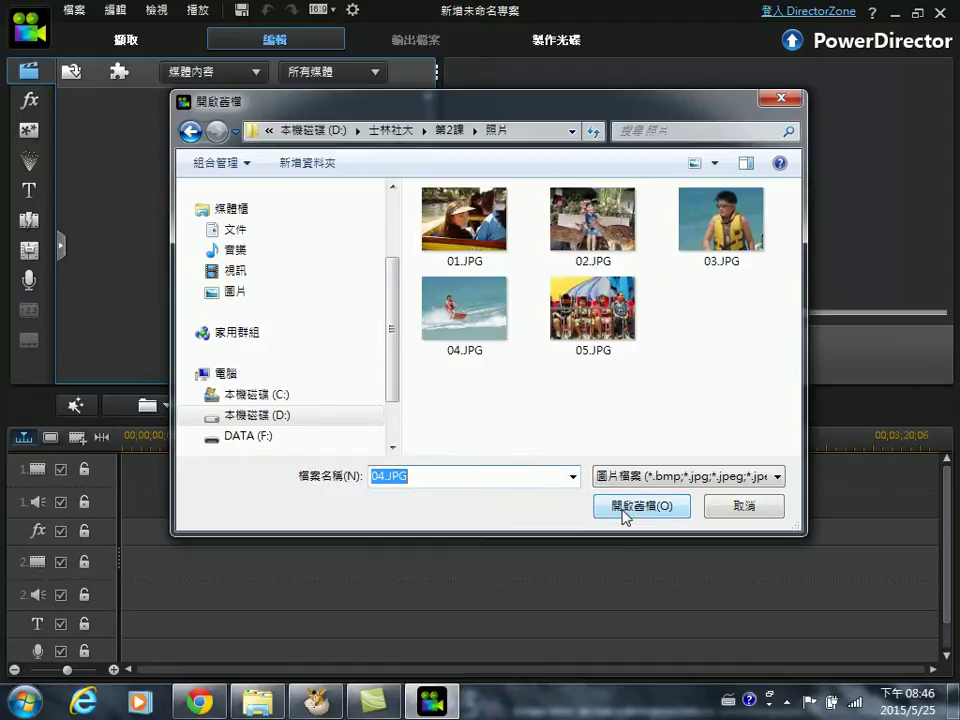
{"action": "left_click", "coordinate": [641, 512]}
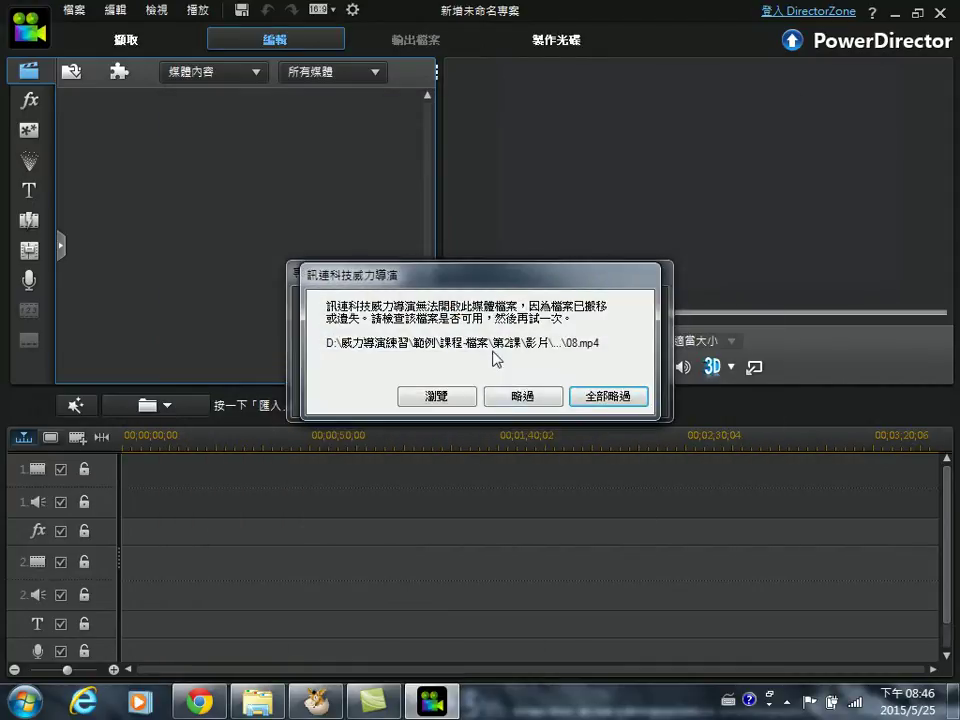
Relink the missing video 08.mp4 to the copy in the 影片 folder of D:\士林社大\第2課.
{"action": "left_click", "coordinate": [450, 396]}
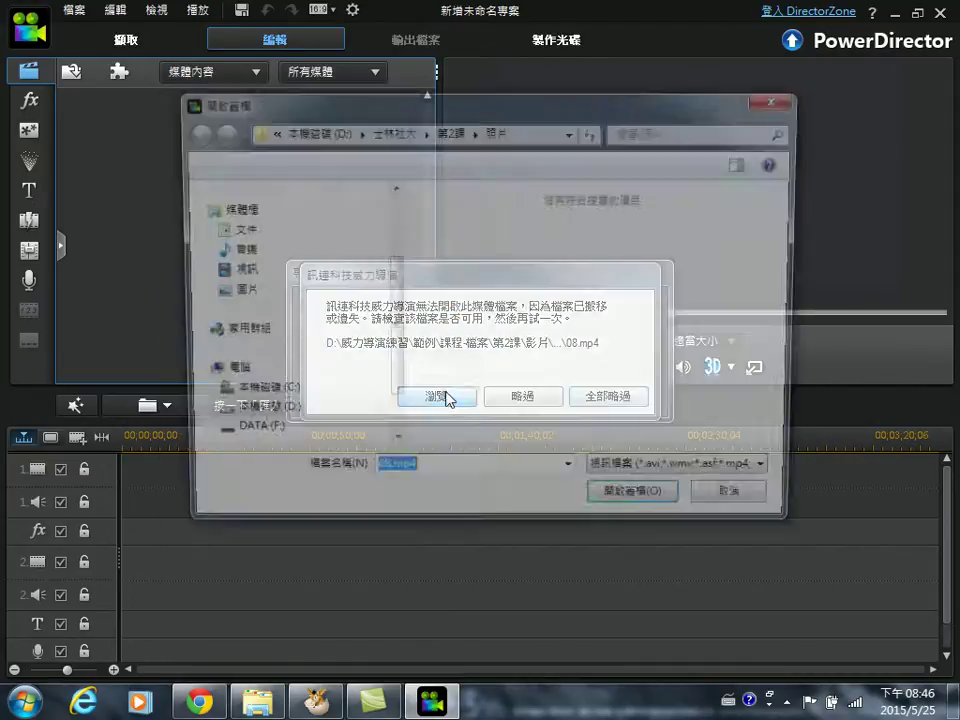
{"action": "left_click", "coordinate": [458, 133]}
{"action": "left_click", "coordinate": [456, 257]}
{"action": "left_click", "coordinate": [641, 507]}
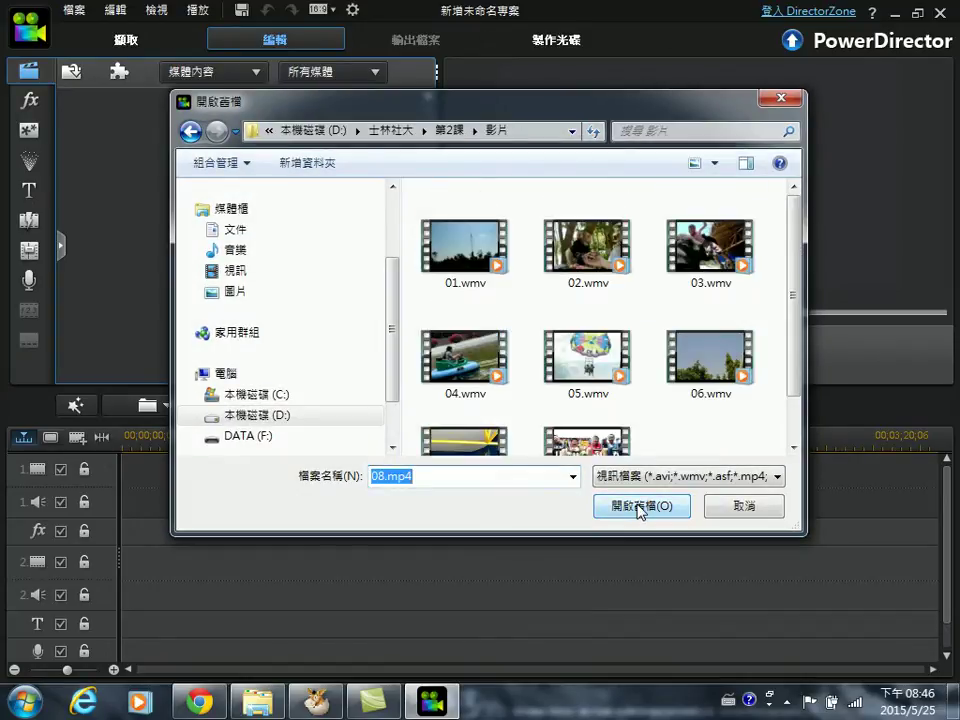
{"action": "left_click", "coordinate": [641, 507]}
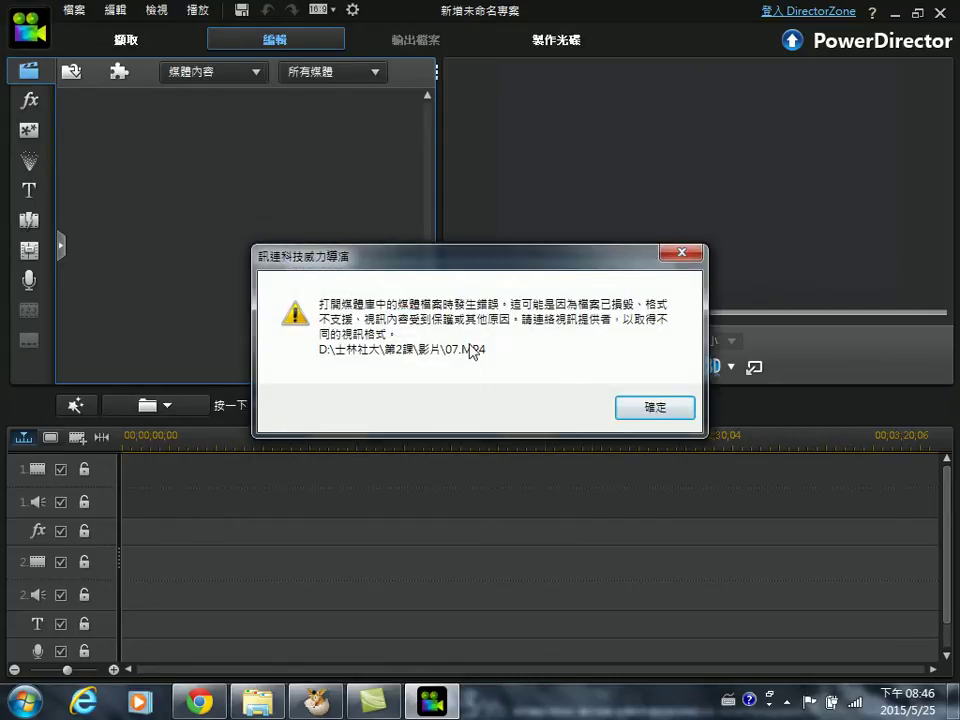
Dismiss all media errors for 07.MP4 and 08.mp4 and let the project finish loading.
{"action": "left_click", "coordinate": [634, 412]}
{"action": "left_click", "coordinate": [634, 412]}
{"action": "left_click", "coordinate": [634, 412]}
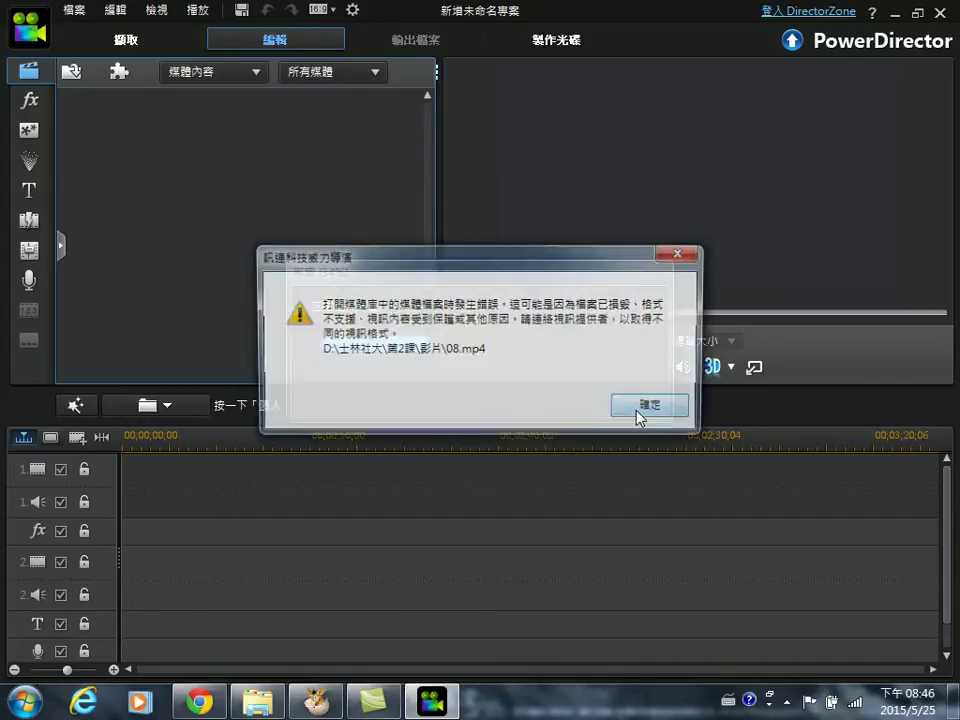
{"action": "left_click", "coordinate": [637, 414]}
{"action": "left_click", "coordinate": [640, 416]}
{"action": "left_click", "coordinate": [638, 416]}
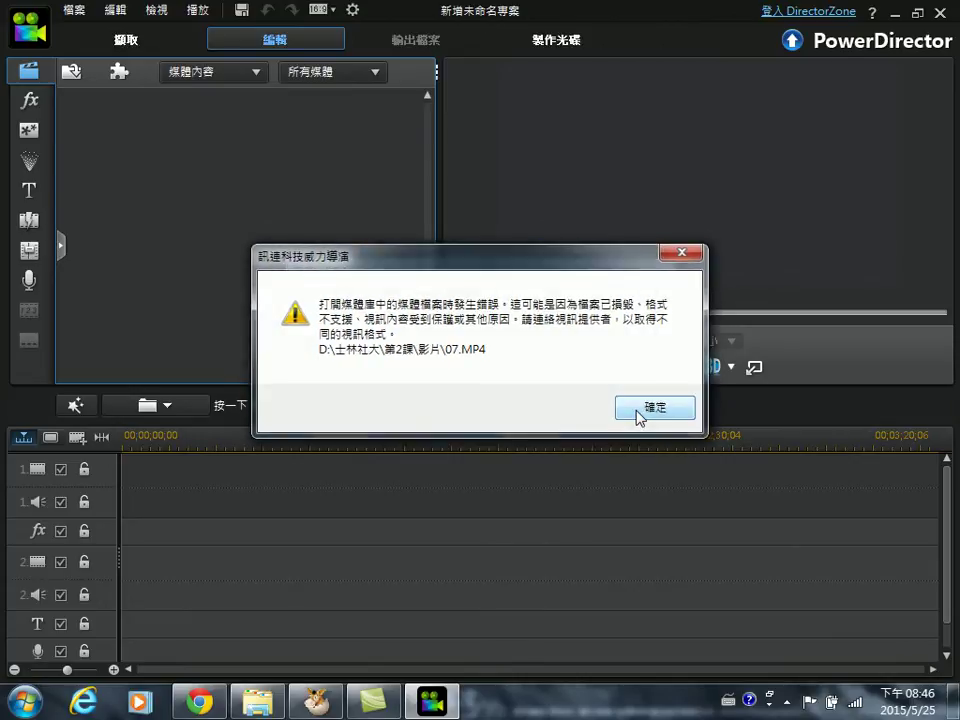
{"action": "left_click", "coordinate": [684, 258]}
{"action": "left_click", "coordinate": [684, 258]}
{"action": "left_click", "coordinate": [655, 410]}
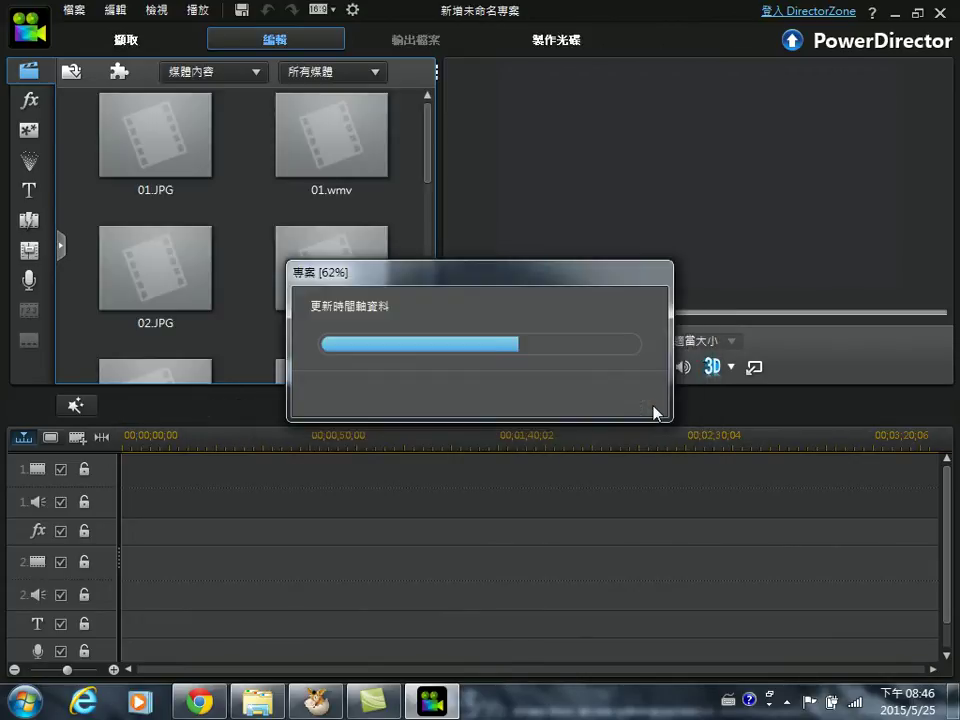
{"action": "left_click", "coordinate": [654, 405]}
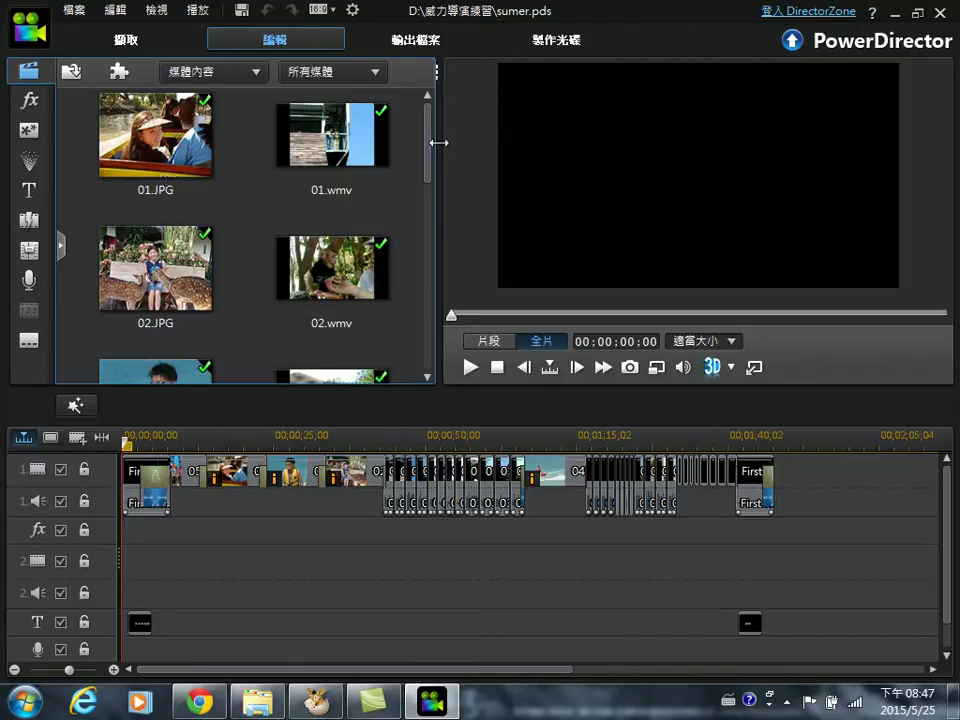
Check the relinked files in the media library, including the source path of 06.wmv, and close PowerDirector.
{"action": "left_click_drag", "start_coordinate": [432, 144], "coordinate": [432, 340]}
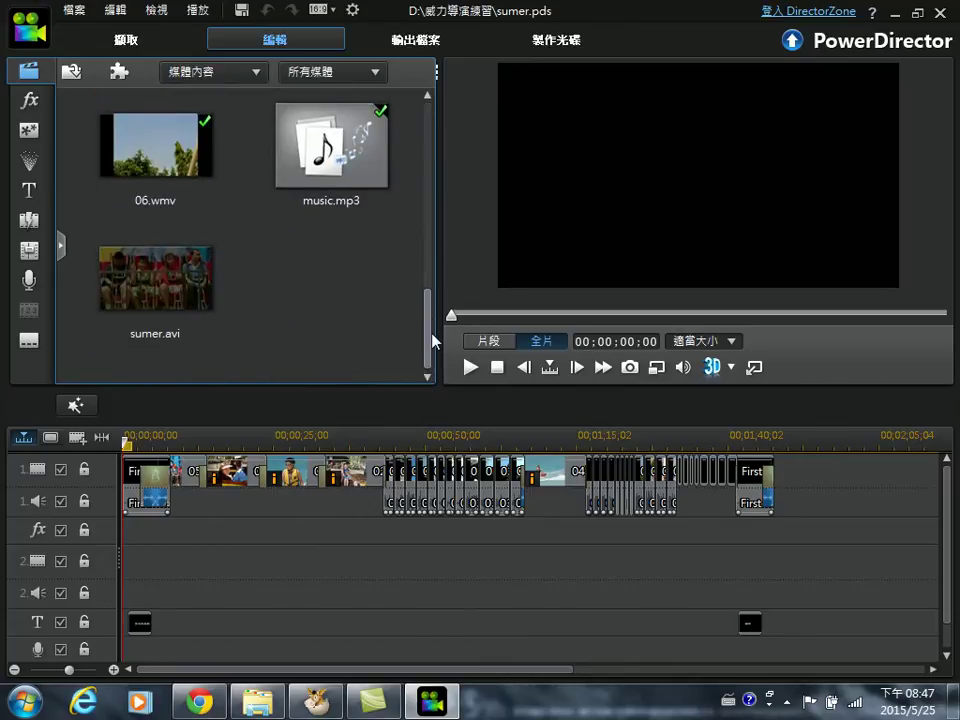
{"action": "scroll", "coordinate": [366, 272], "scroll_direction": "up", "scroll_amount": 1}
{"action": "left_click", "coordinate": [366, 272]}
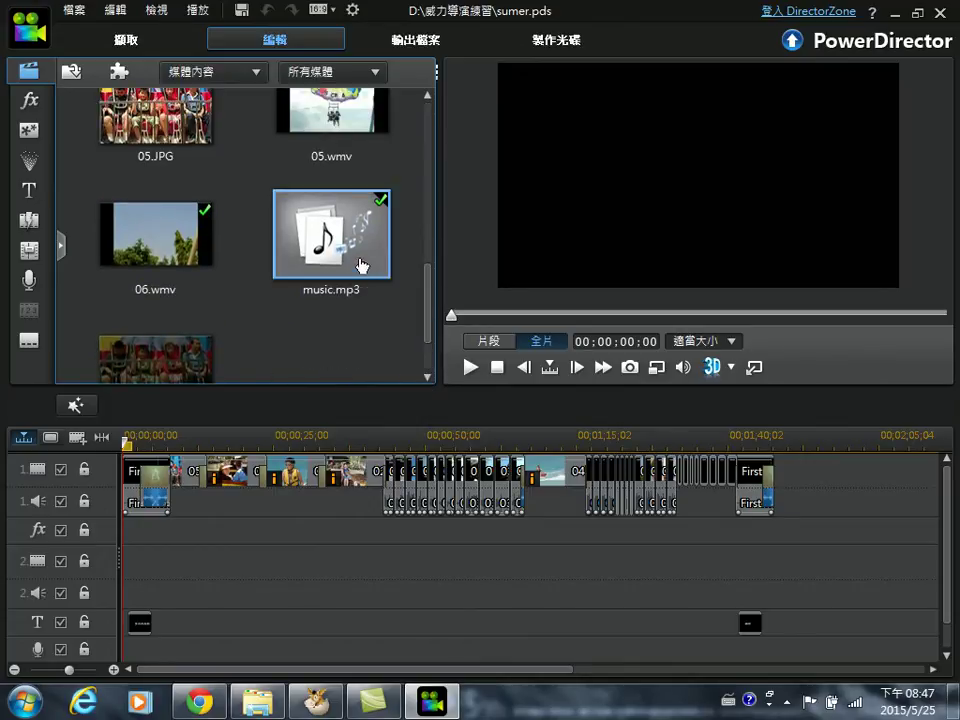
{"action": "left_click_drag", "start_coordinate": [429, 326], "coordinate": [429, 343]}
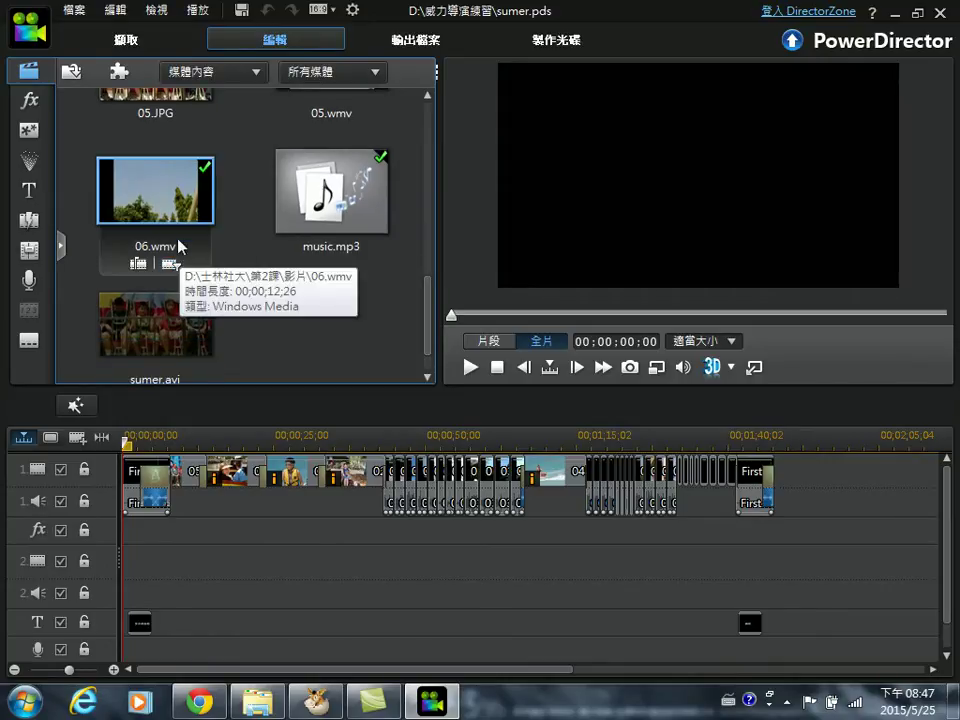
{"action": "left_click_drag", "start_coordinate": [423, 313], "coordinate": [424, 330]}
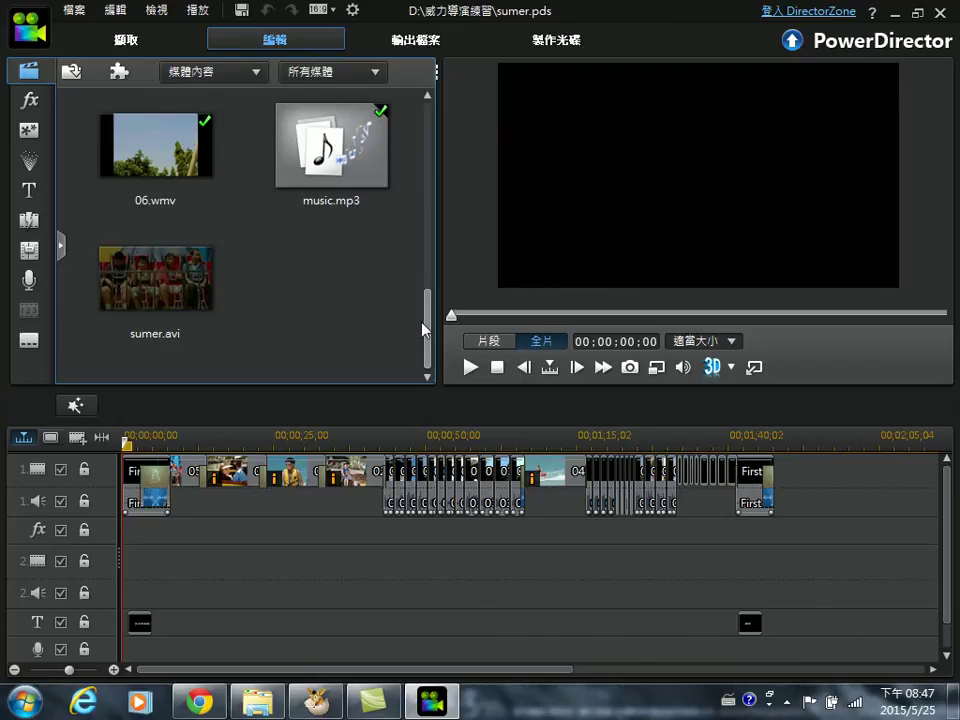
{"action": "left_click", "coordinate": [949, 10]}
{"action": "left_click", "coordinate": [487, 393]}
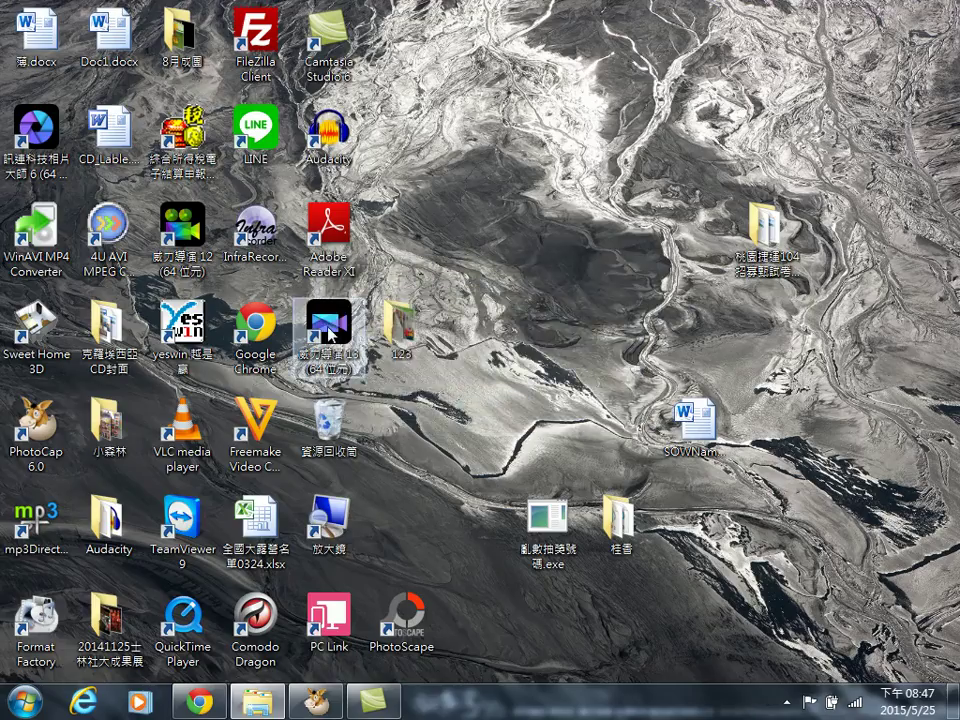